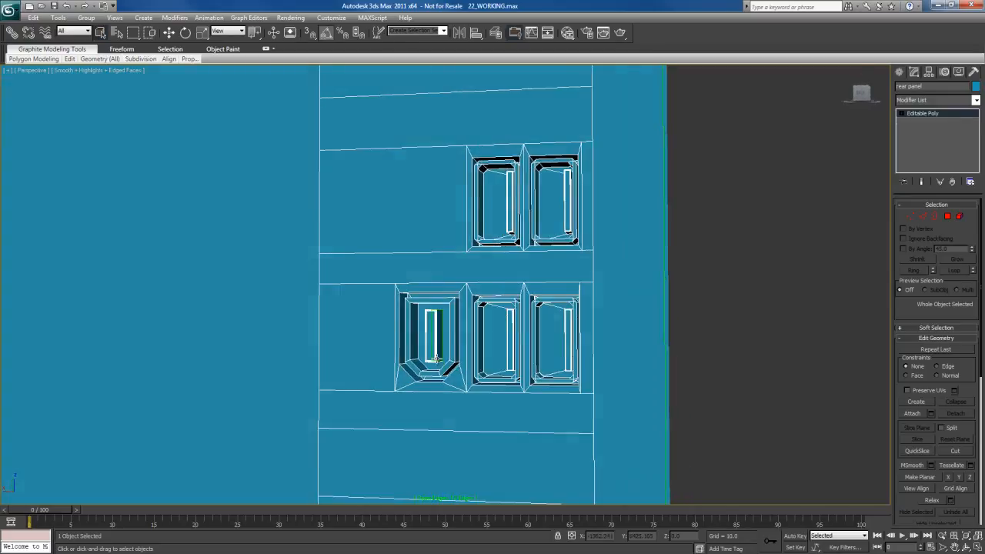
Step: Compare the modelled ports on the rear panel with the remaining ports in the back reference view
alt+middle_drag(481, 296, 491, 360)
scroll(485, 331, down, 2)
alt+middle_drag(481, 328, 480, 339)
key(alt+w)
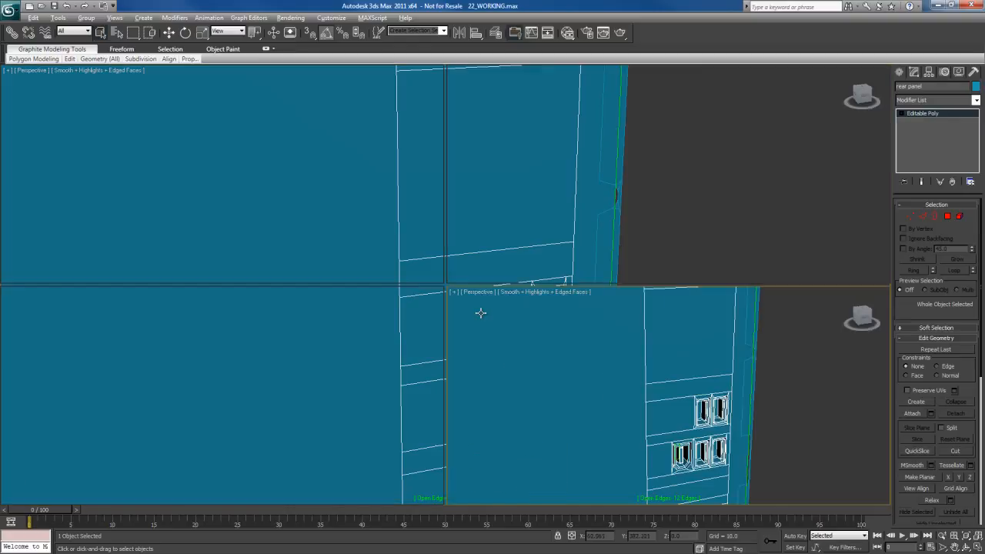
right_click(574, 264)
key(alt+w)
scroll(556, 337, up, 5)
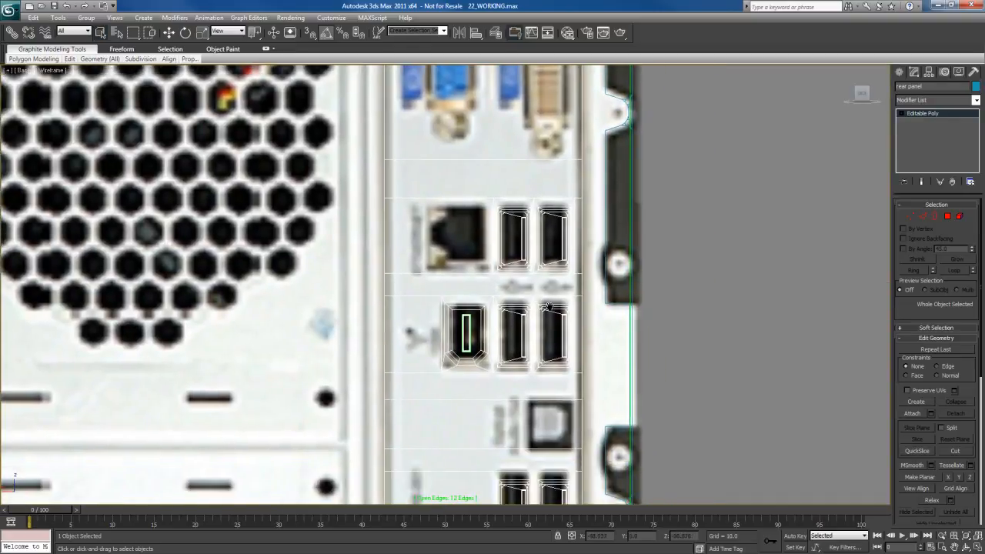
middle_drag(545, 306, 553, 362)
middle_drag(475, 361, 454, 329)
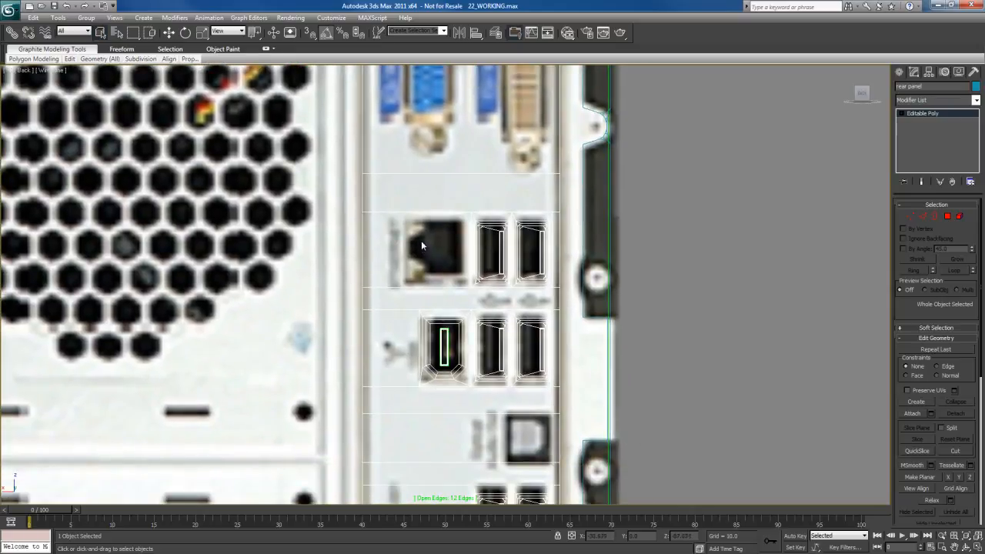
scroll(421, 246, down, 3)
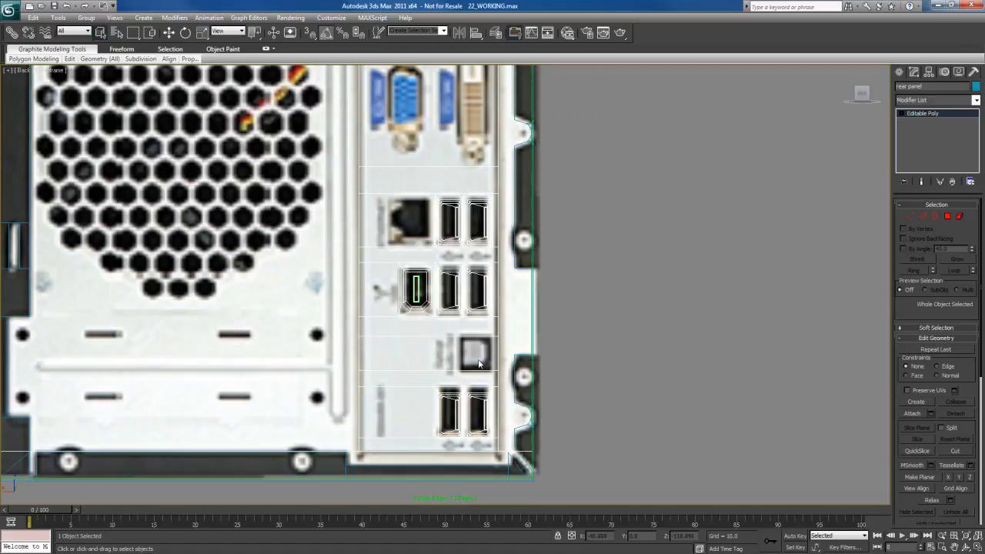
middle_drag(477, 356, 539, 456)
scroll(449, 296, up, 3)
middle_drag(470, 333, 485, 304)
Step: Cut the panel polygon over the Ethernet port vertically along the port's left edge with QuickSlice
key(4)
click(454, 290)
scroll(454, 289, up, 2)
right_click(469, 279)
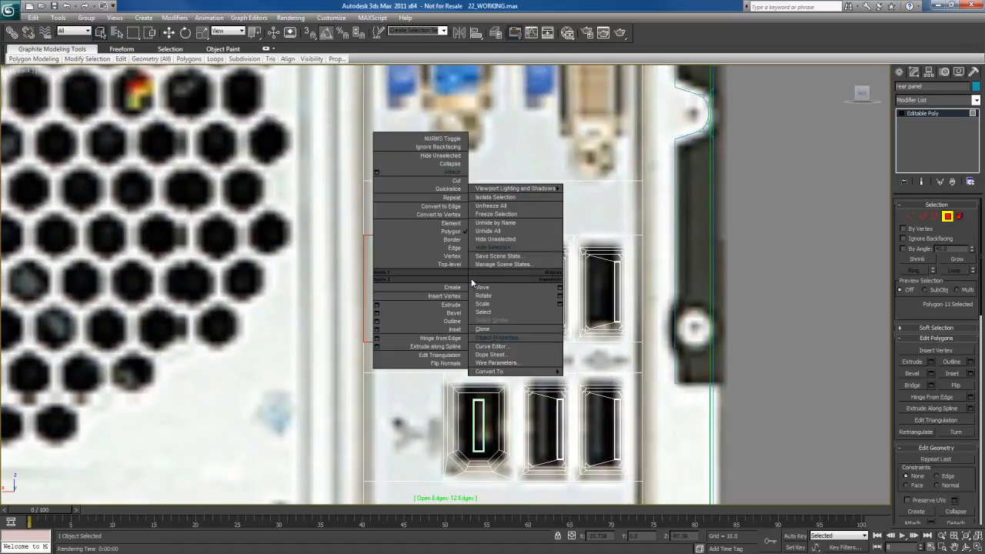
click(448, 193)
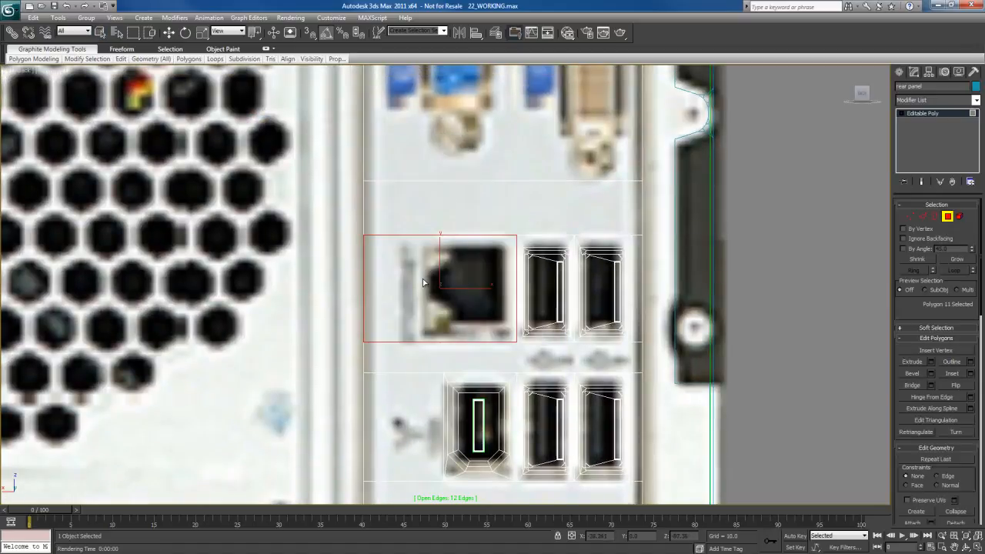
click(422, 283)
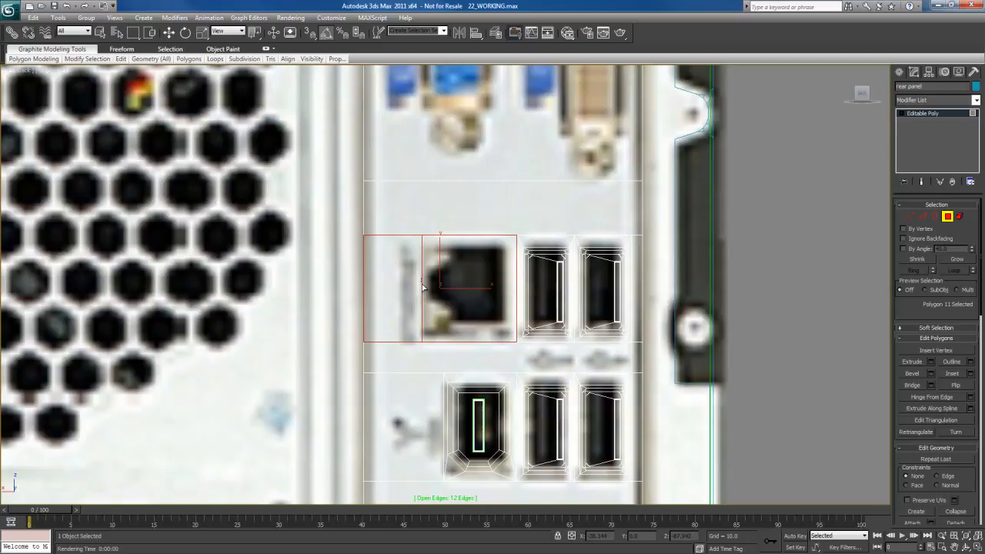
Step: Inset the new polygon over the Ethernet port so its border follows the port outline in the reference
click(512, 290)
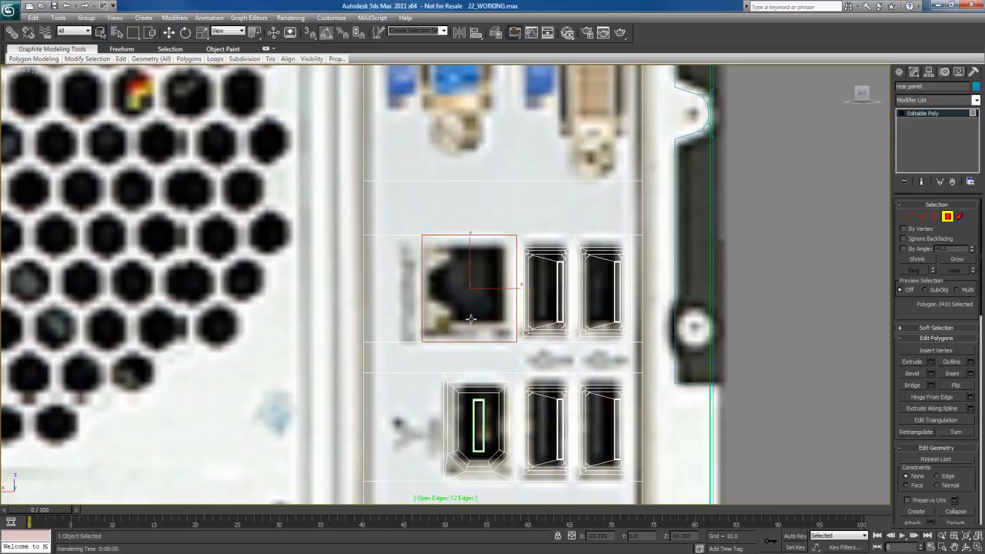
right_click(478, 270)
click(384, 322)
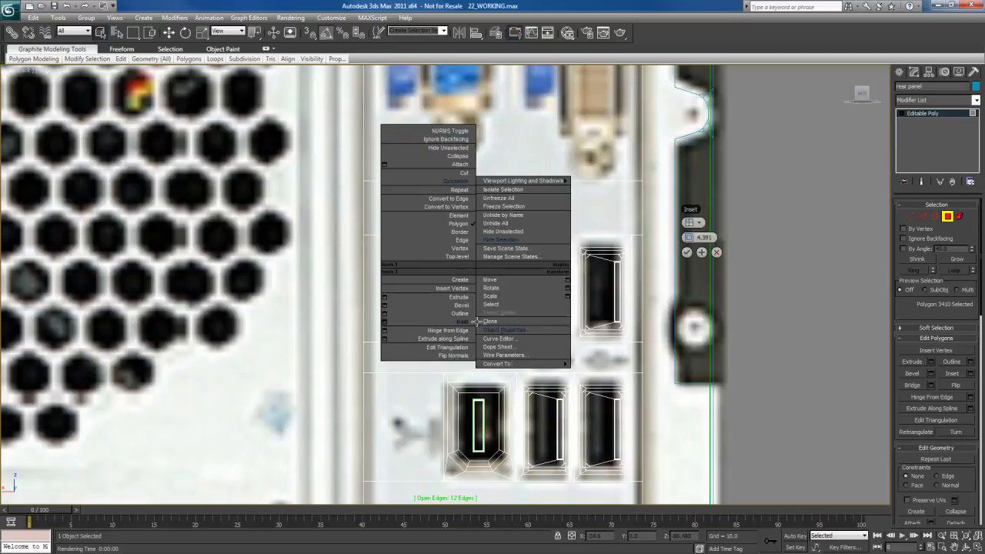
drag(690, 237, 660, 243)
click(687, 252)
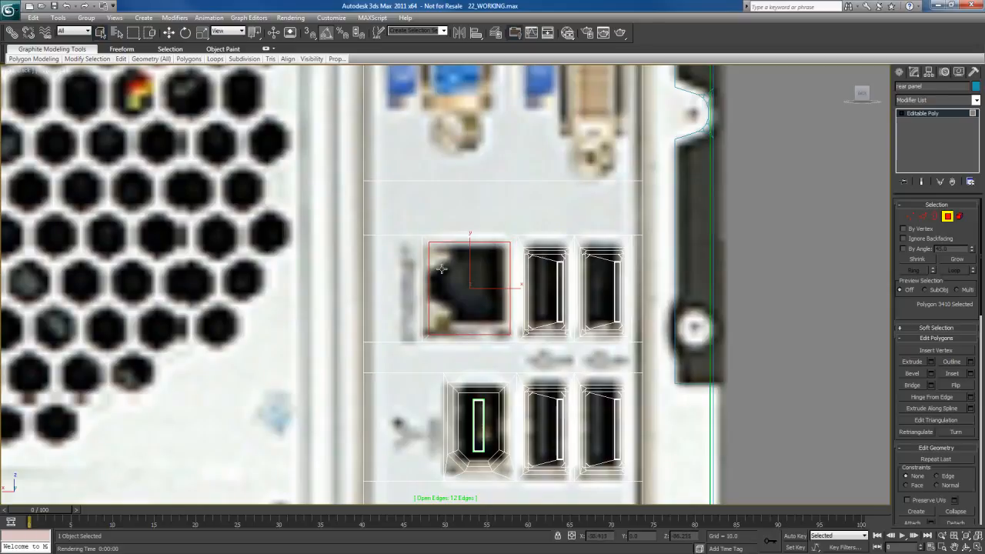
Step: Extrude the inset Ethernet port polygon slightly inward into the rear panel
key(alt+w)
right_click(627, 351)
key(alt+w)
mouse_move(514, 295)
alt+middle_down()
mouse_move(552, 326)
mouse_move(509, 308)
alt+middle_up()
scroll(544, 313, up, 6)
scroll(523, 308, down, 2)
key(shift+e)
drag(451, 282, 450, 287)
key(w)
alt+middle_drag(473, 311, 516, 323)
key(q)
Step: Inset the recessed Ethernet port polygon again by 0.624 to match the dark opening in the reference
right_click(491, 264)
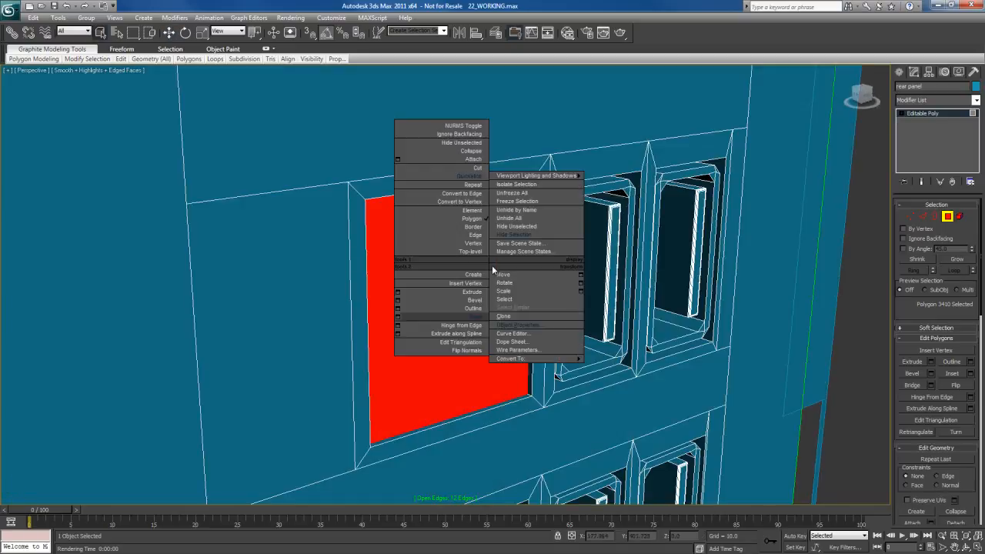
click(398, 316)
drag(672, 254, 671, 253)
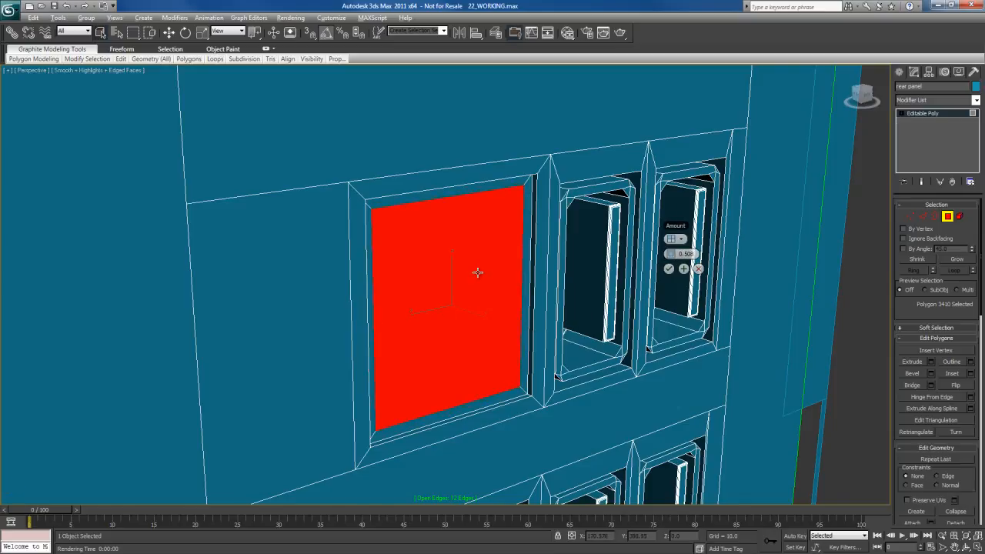
key(alt+w)
right_click(582, 258)
key(alt+w)
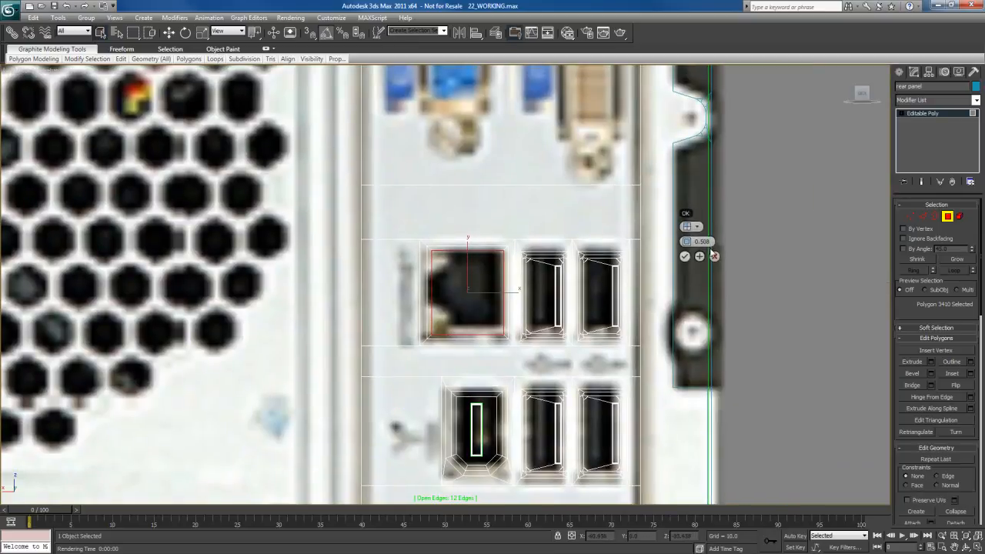
drag(687, 243, 687, 241)
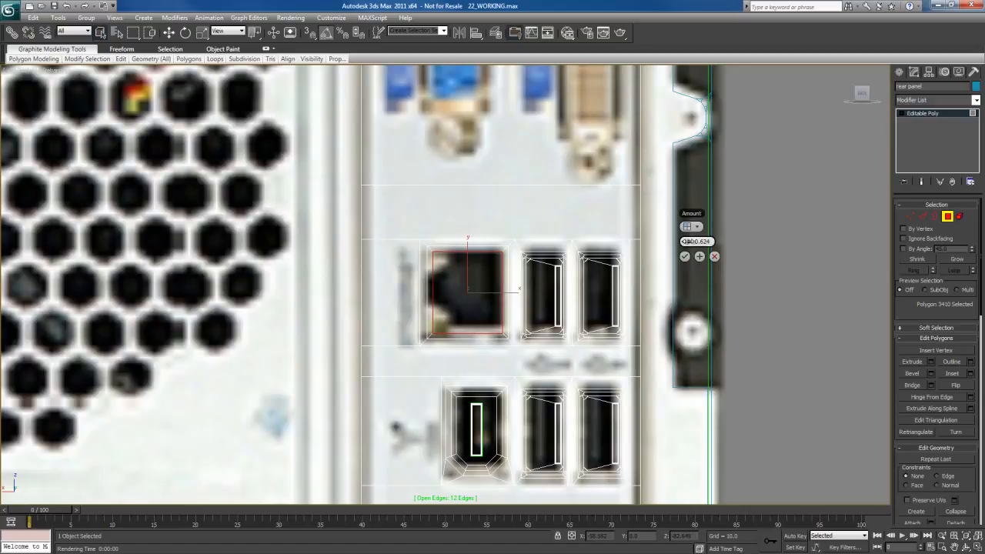
click(684, 256)
mouse_move(540, 299)
middle_down()
mouse_move(540, 285)
mouse_move(539, 295)
middle_up()
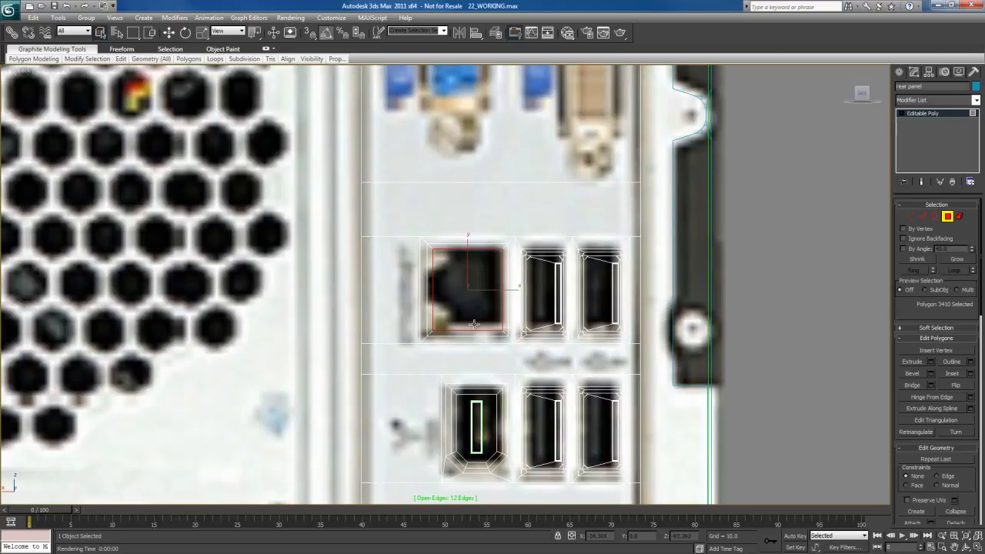
Step: Connect the top and bottom edges of the Ethernet port's inner polygon with one vertical edge
key(alt+w)
key(2)
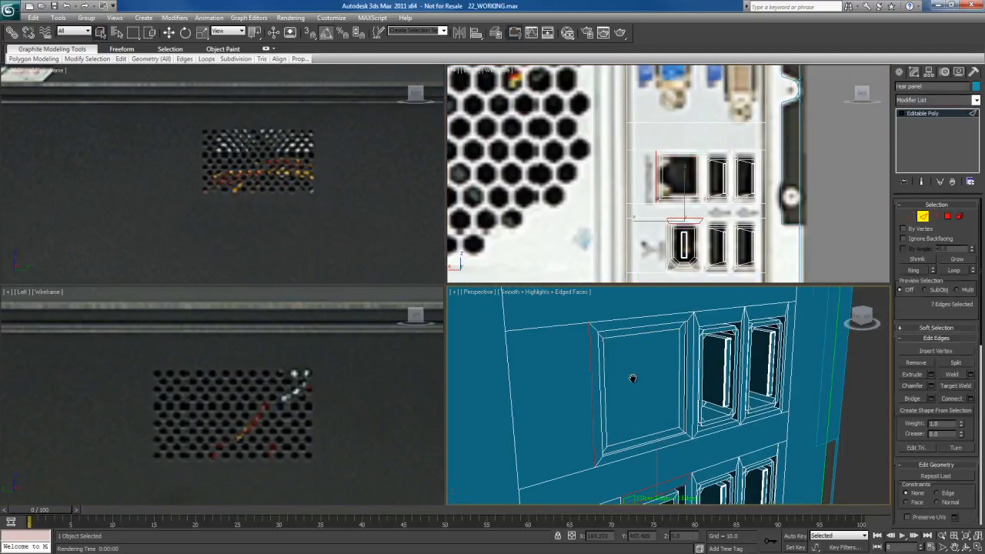
middle_drag(637, 380, 603, 346)
click(602, 316)
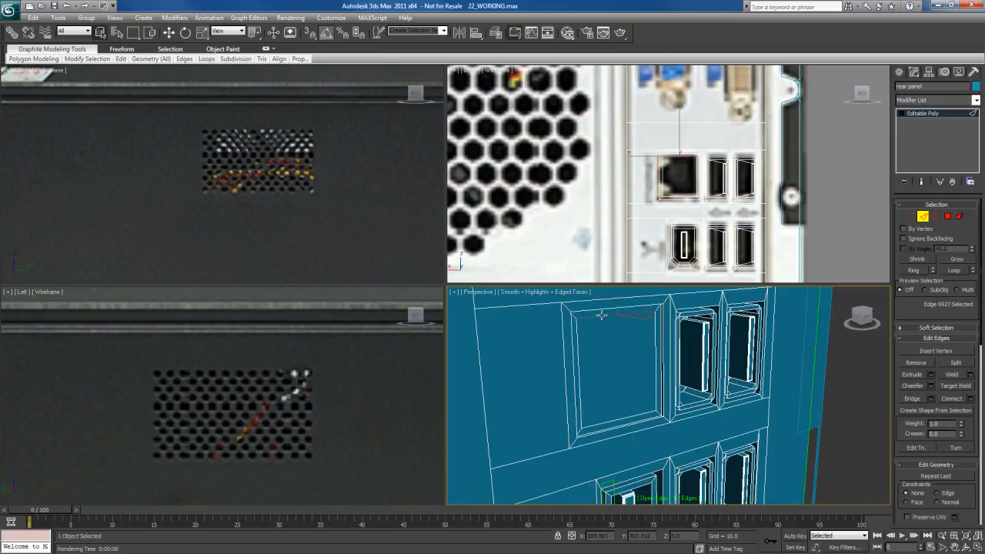
ctrl+click(623, 420)
scroll(615, 382, up, 2)
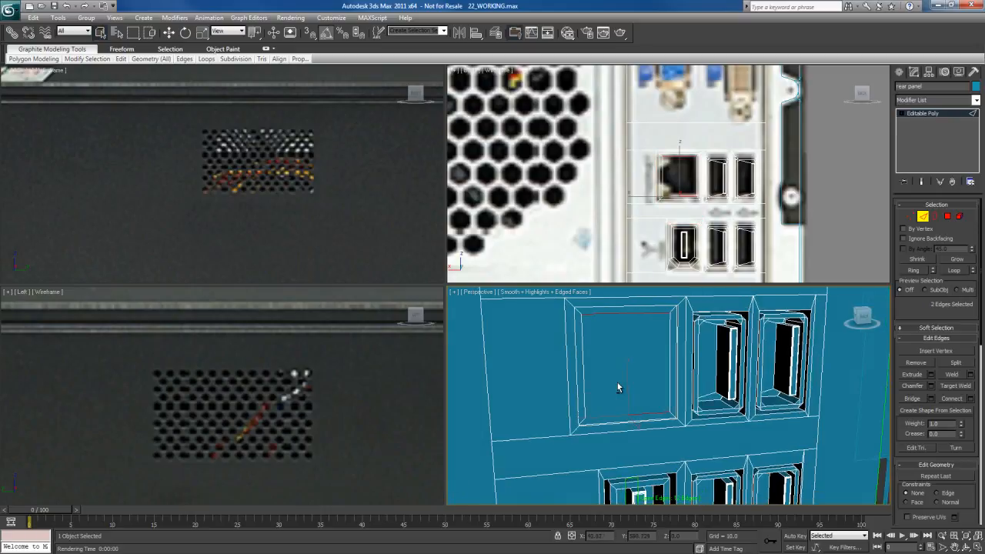
scroll(622, 382, up, 1)
middle_drag(624, 354, 627, 370)
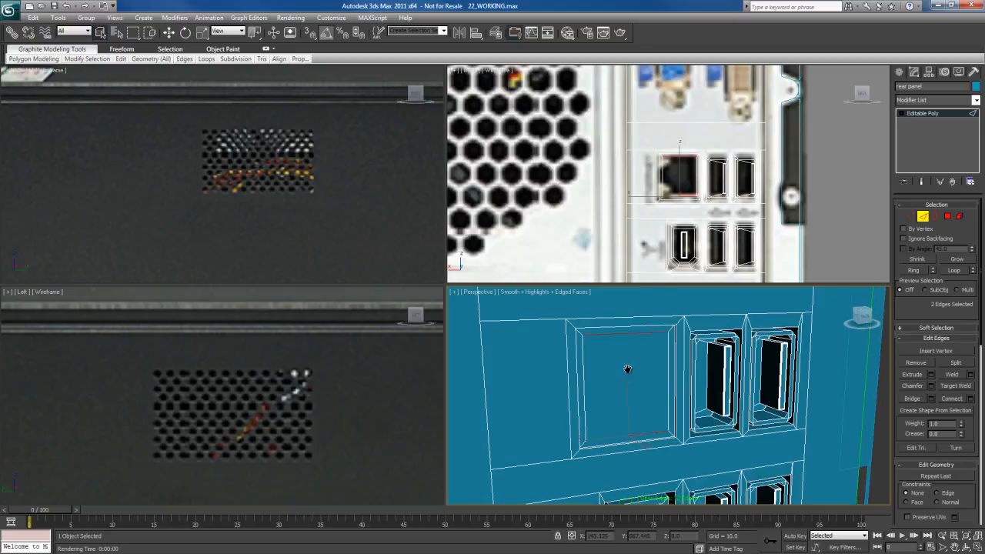
right_click(630, 358)
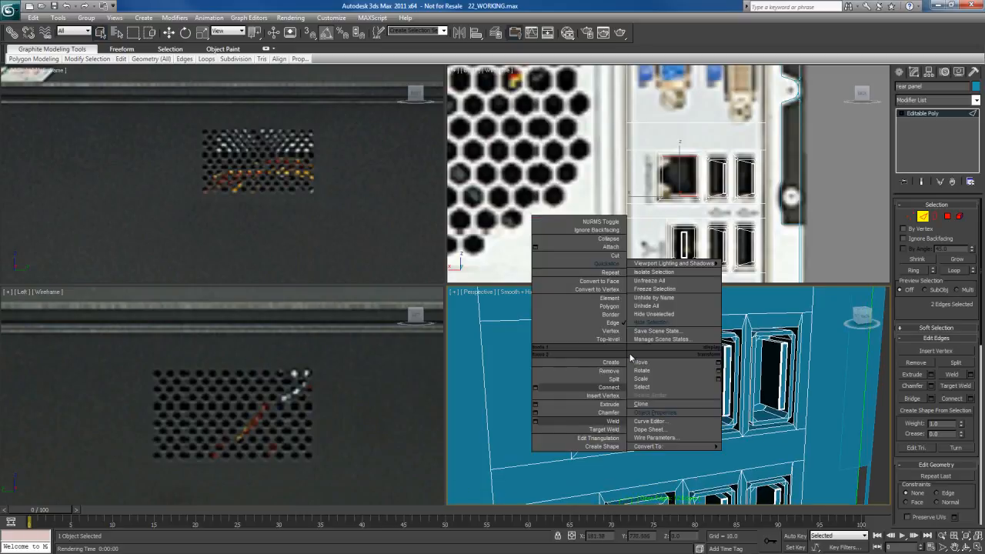
click(540, 393)
click(845, 371)
click(846, 414)
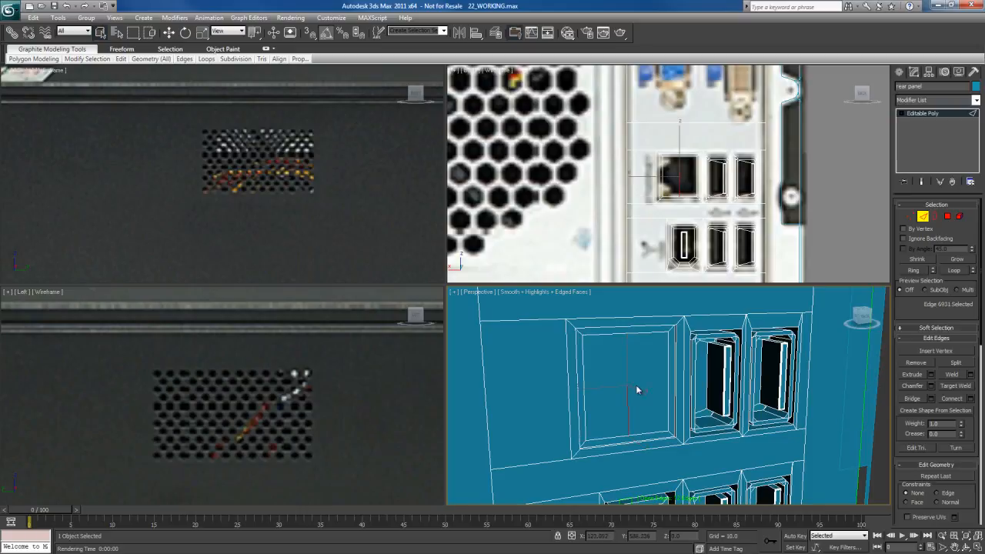
Step: Move the new vertical edge left to line up with the stepped part of the Ethernet port
key(w)
right_click(668, 211)
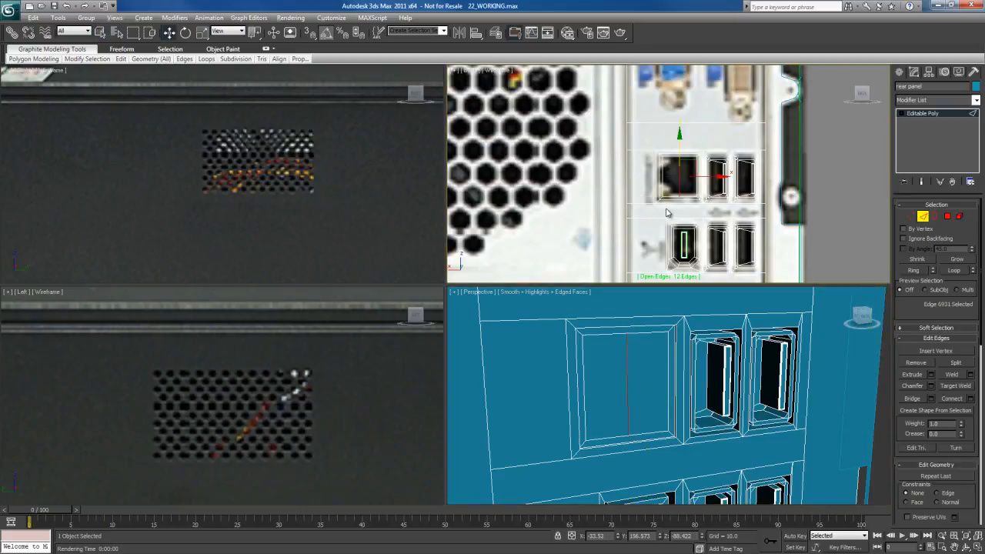
key(alt+w)
middle_drag(488, 324, 510, 308)
drag(523, 273, 488, 274)
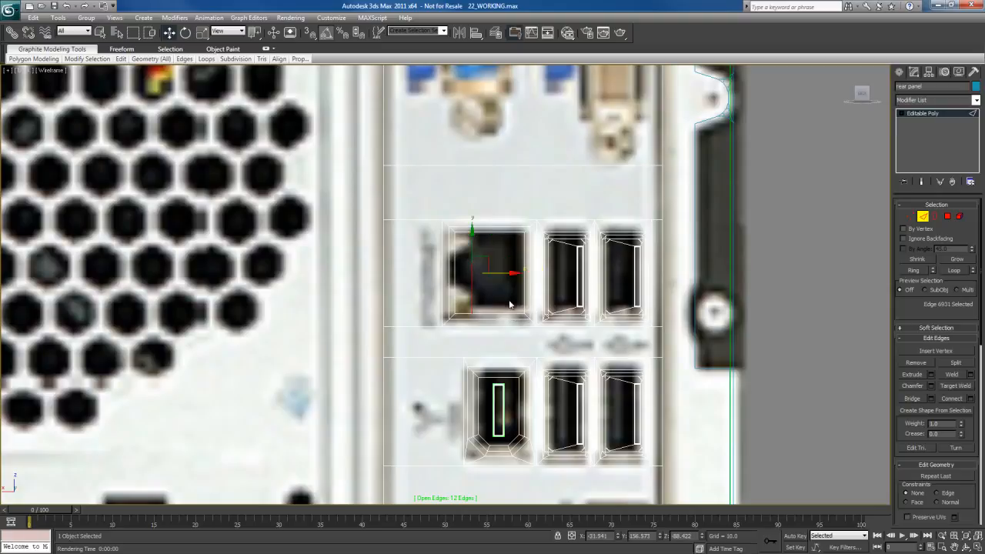
key(q)
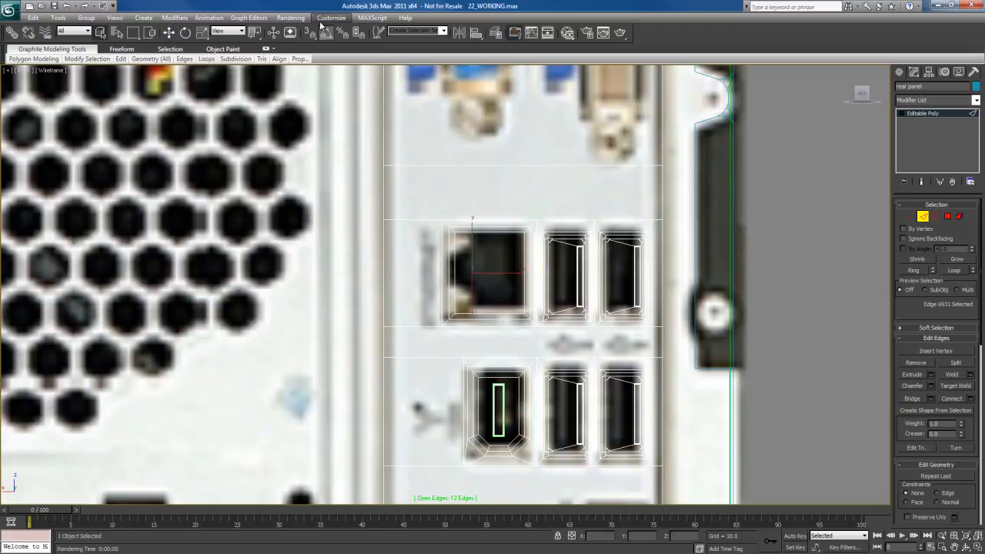
Step: Open the reference image close back.jpg from the project's sceneassets images folder and place its window over the viewport
click(291, 17)
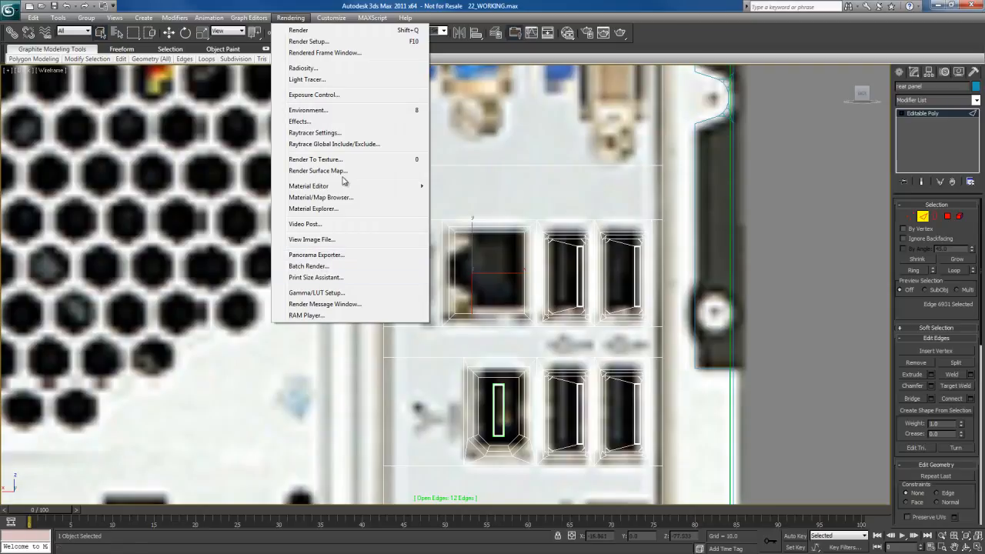
click(315, 240)
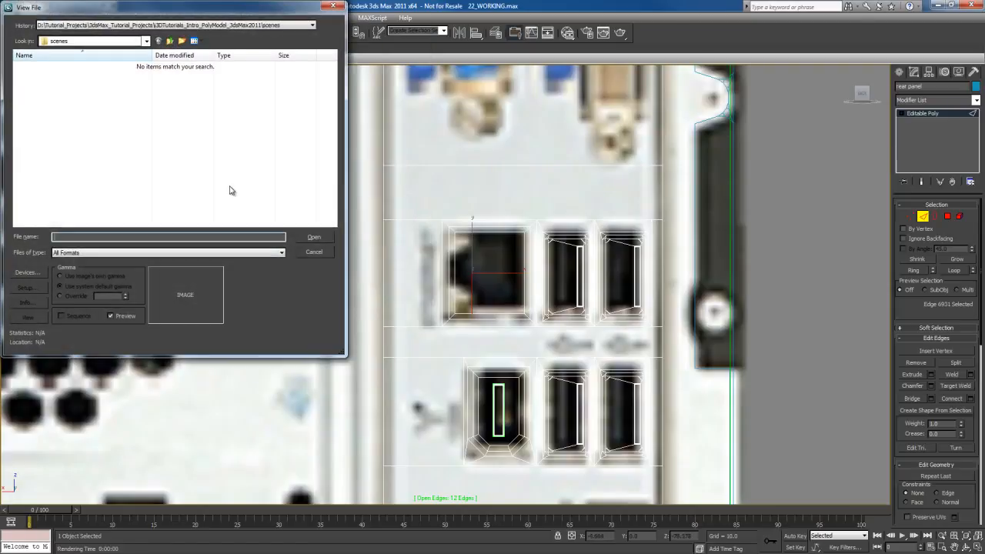
click(170, 40)
double_click(52, 174)
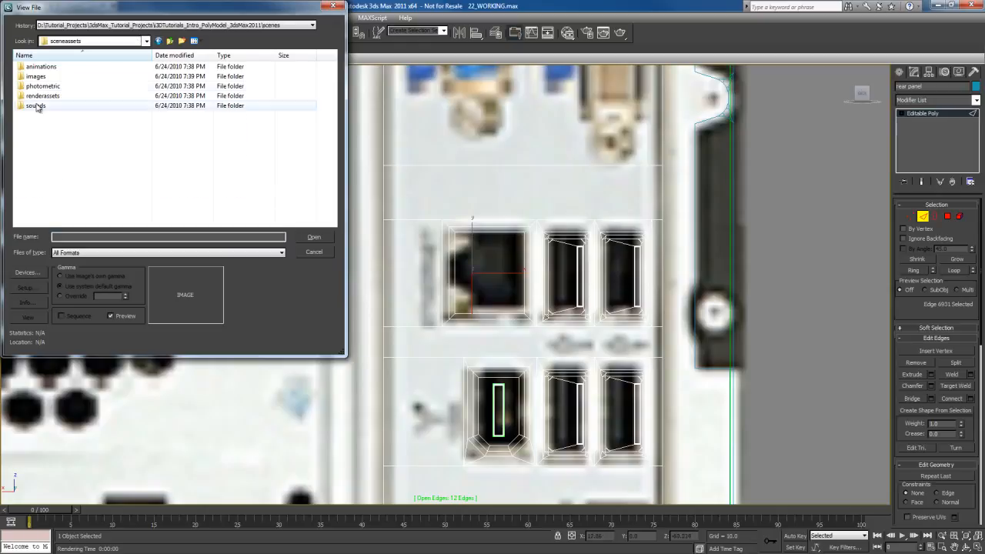
double_click(48, 77)
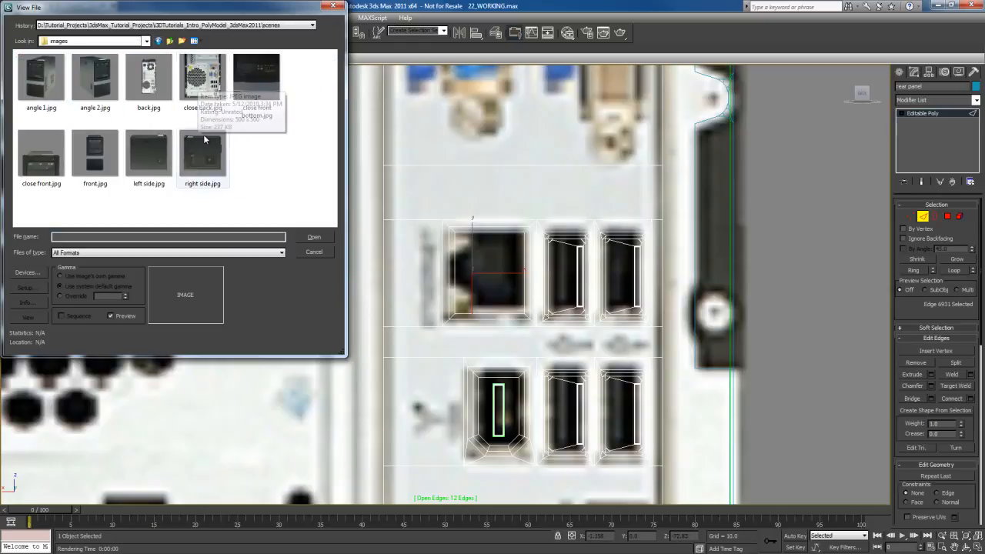
double_click(202, 79)
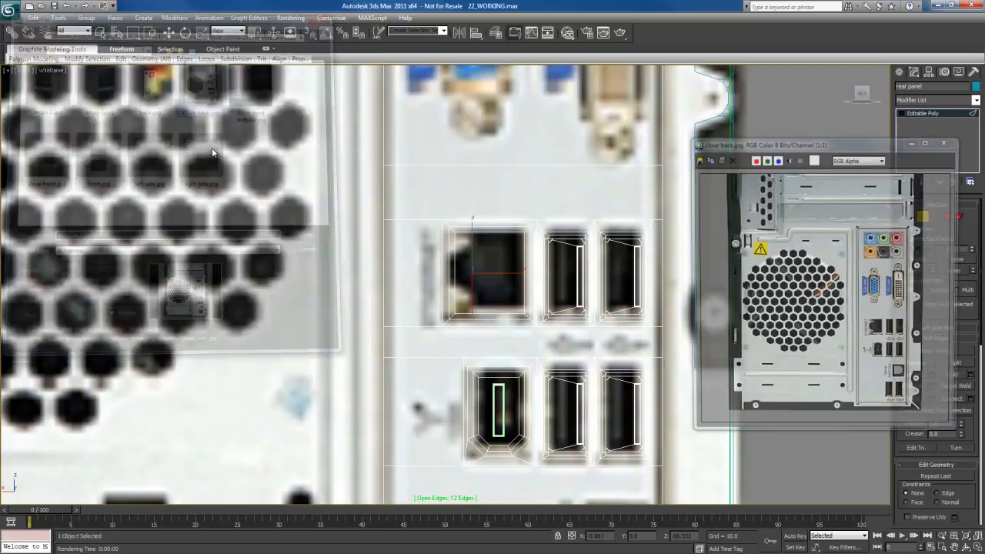
drag(825, 144, 358, 103)
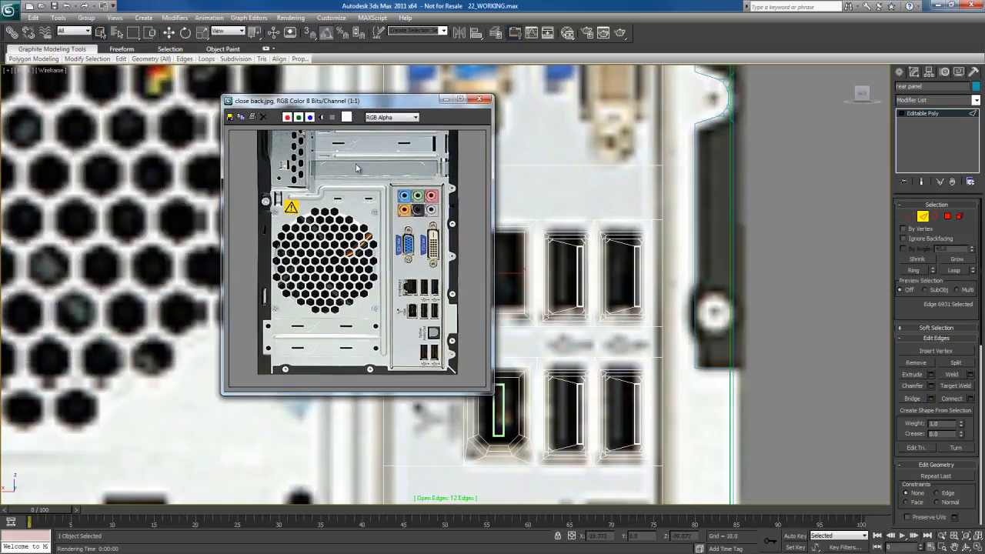
Step: Magnify the reference image to 4:1 around the Ethernet port and move its window clear of the model
scroll(382, 239, up, 1)
middle_drag(405, 263, 291, 166)
scroll(374, 268, up, 1)
middle_drag(336, 235, 354, 259)
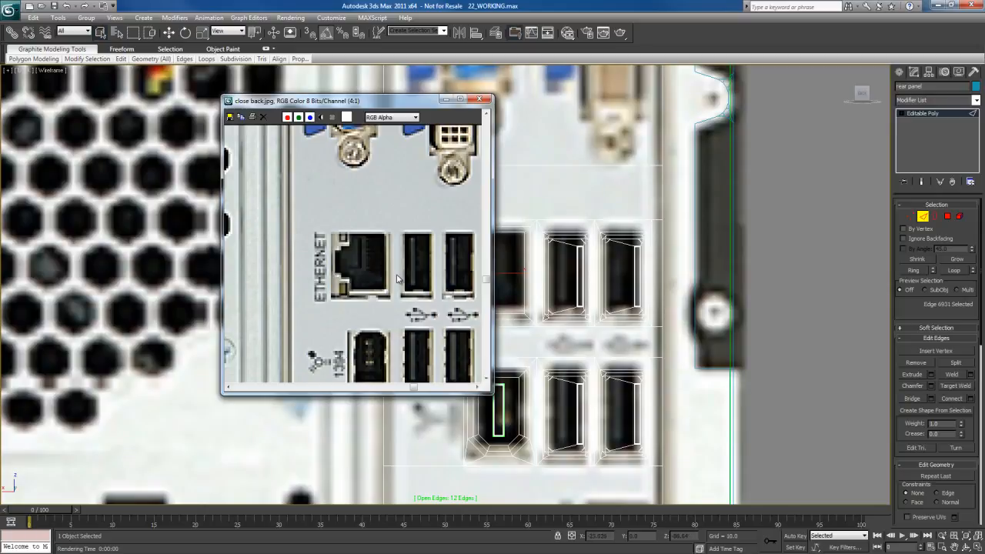
drag(413, 103, 263, 121)
Step: Connect the two vertical edges of the Ethernet port's narrow left strip with two horizontal edges in perspective
mouse_move(462, 294)
middle_down()
mouse_move(475, 302)
mouse_move(455, 334)
mouse_move(670, 368)
mouse_move(604, 352)
middle_up()
key(p)
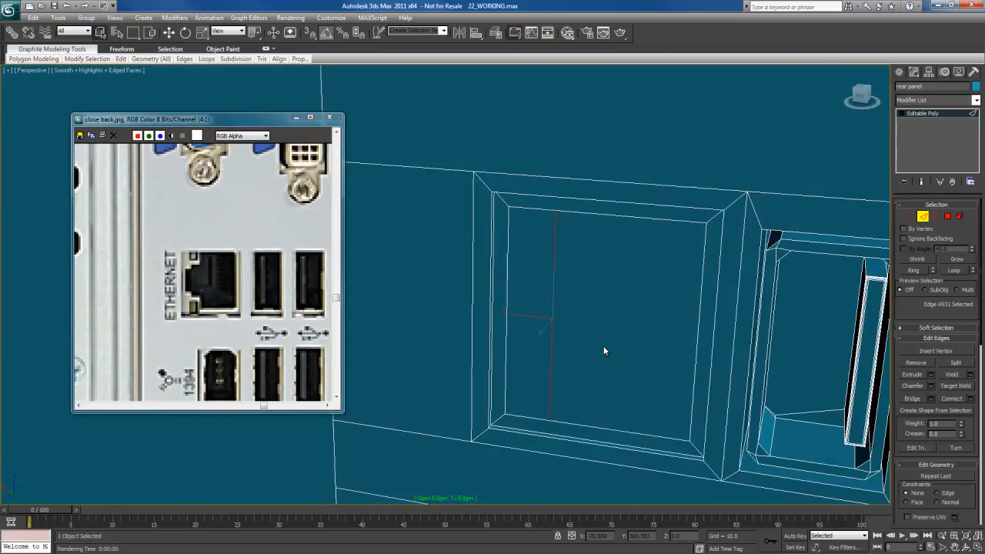
click(507, 299)
ctrl+click(551, 310)
right_click(541, 291)
click(446, 321)
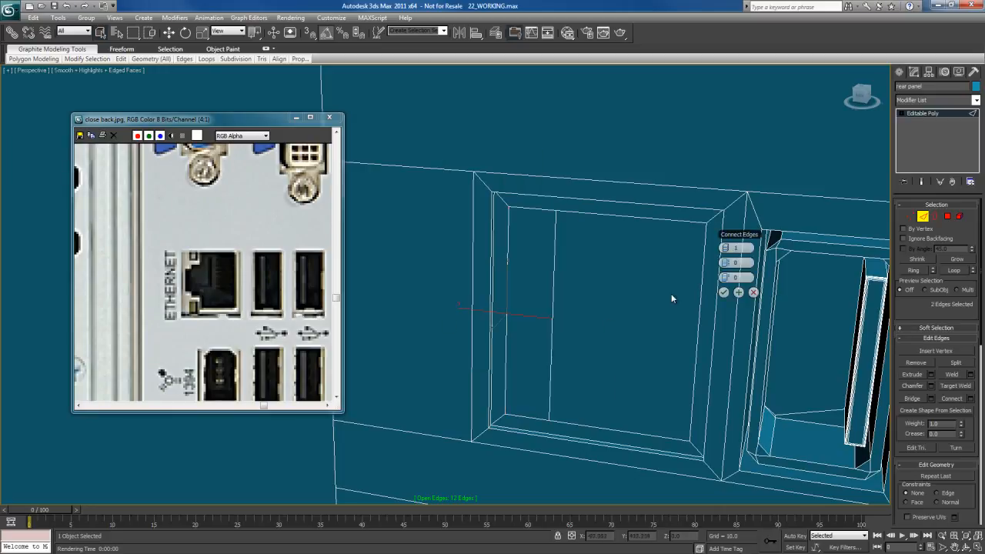
click(730, 249)
click(724, 292)
Step: Scale the middle polygon of the Ethernet port's left strip vertically in the back view to match the notch in the reference
alt+middle_drag(560, 329, 599, 325)
key(4)
click(559, 310)
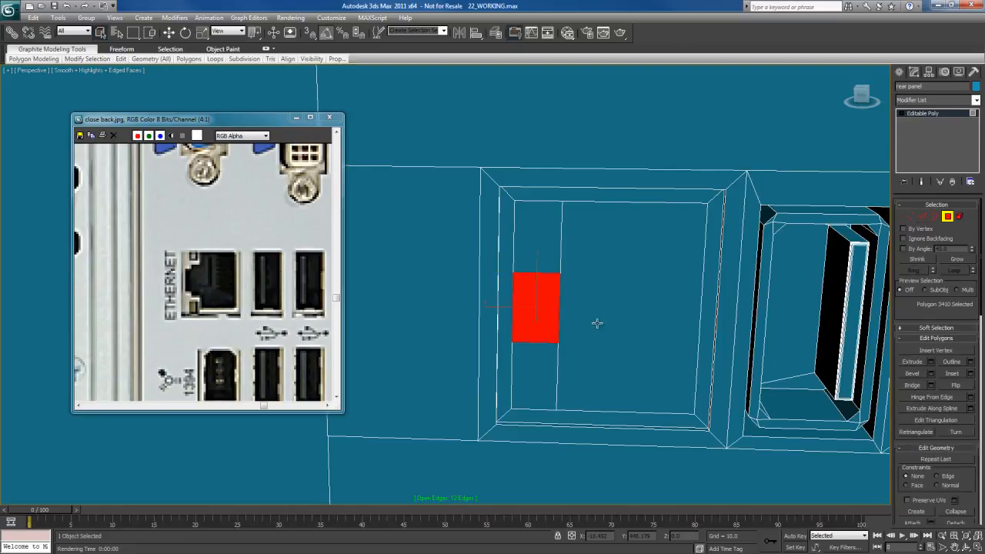
key(w)
key(alt+w)
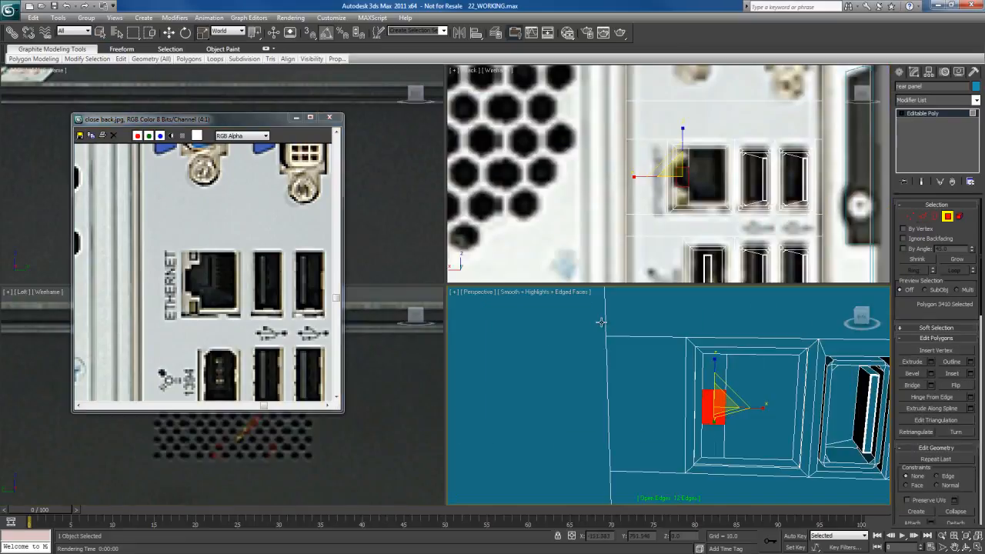
middle_drag(679, 223, 580, 270)
key(alt+w)
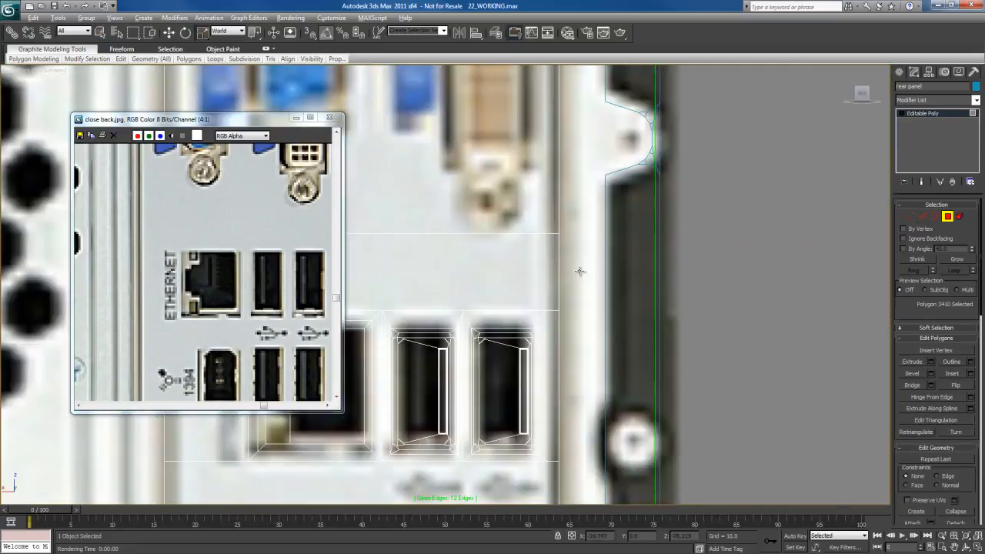
middle_drag(451, 349, 782, 291)
middle_drag(695, 298, 670, 277)
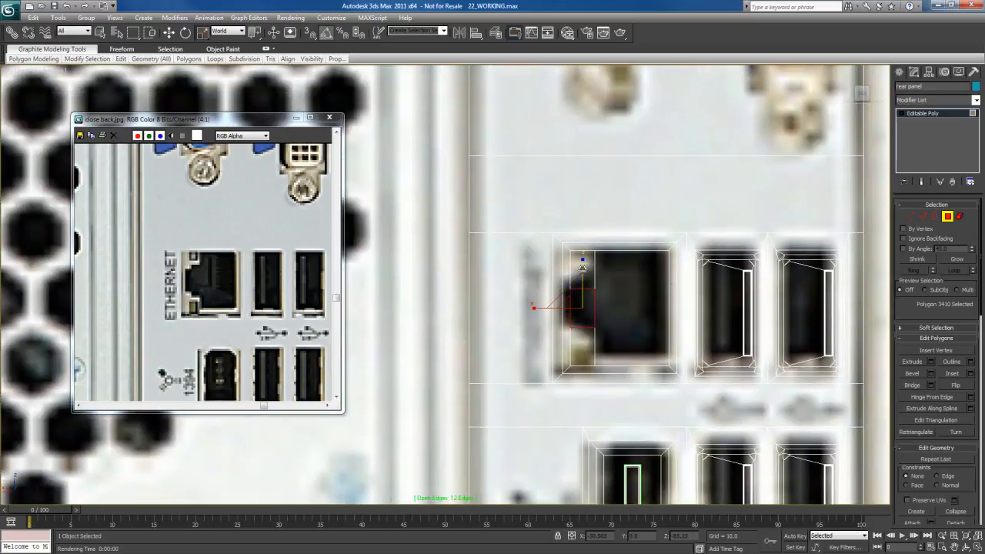
drag(583, 267, 582, 246)
Step: Connect the upper and lower edges of the strip's middle polygon with one vertical edge
scroll(608, 323, up, 2)
click(609, 228)
ctrl+drag(608, 265, 612, 349)
middle_drag(623, 320, 599, 321)
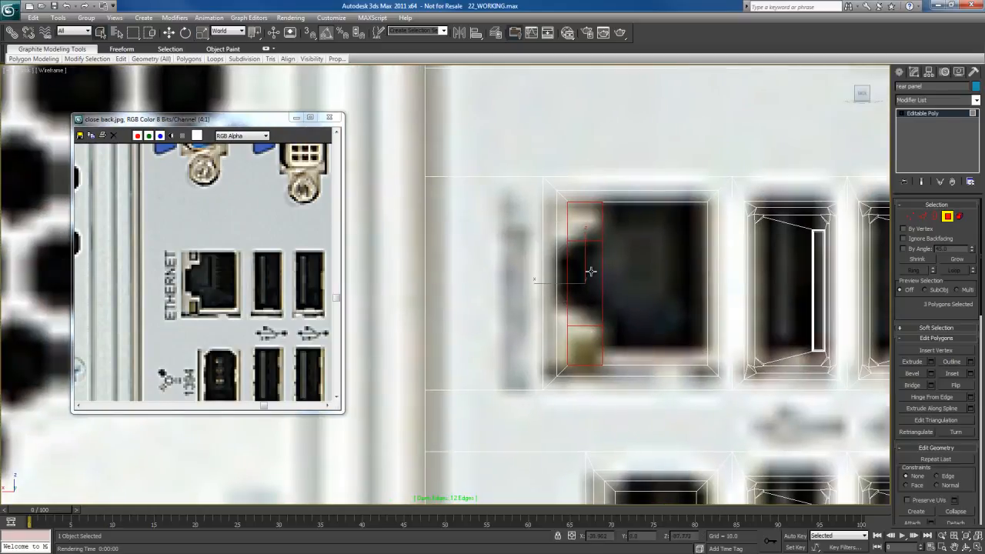
key(2)
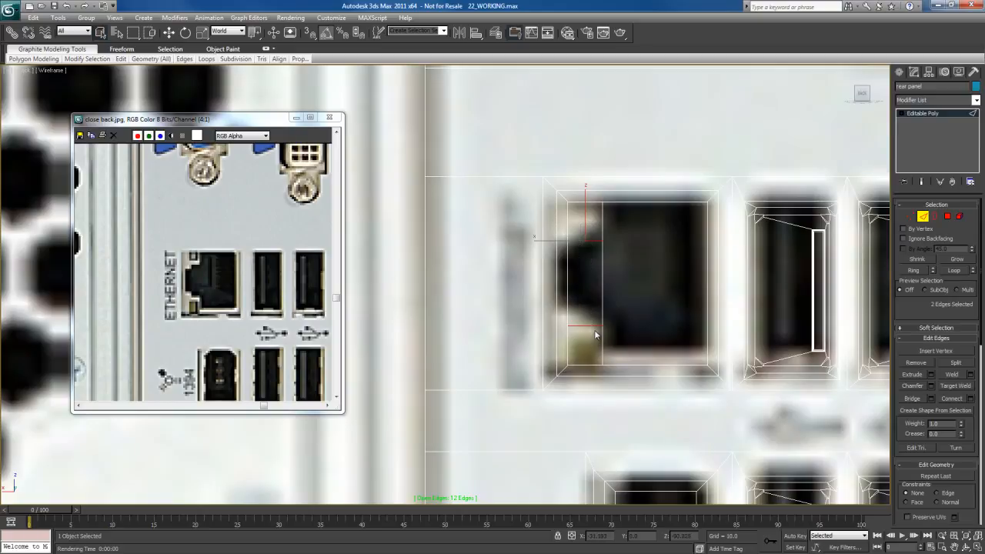
right_click(597, 286)
click(504, 320)
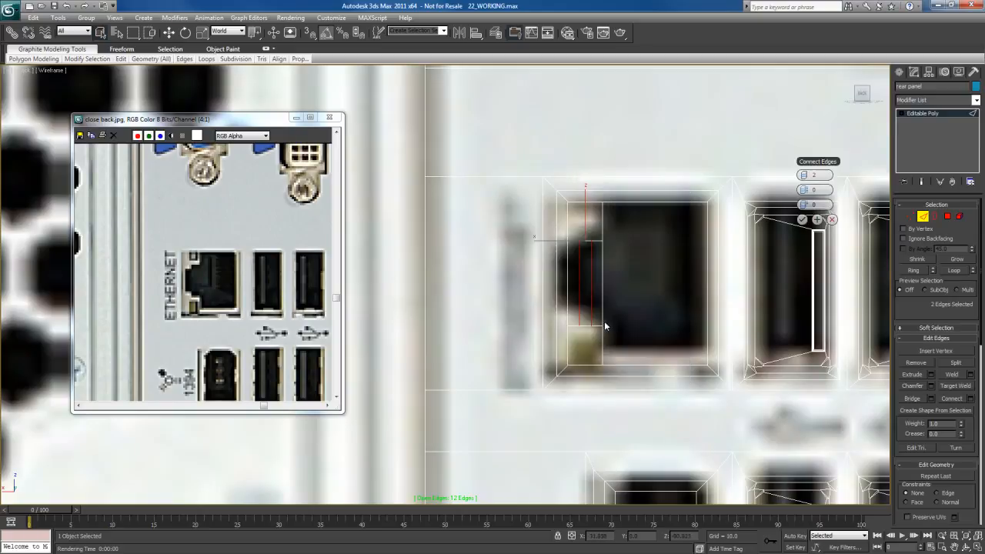
click(802, 219)
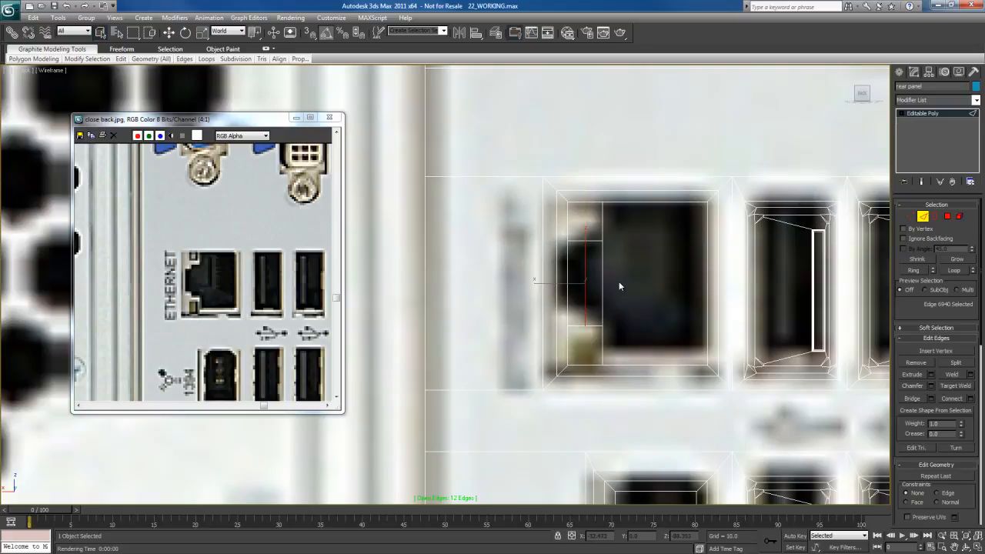
Step: Connect the new vertical edge and the strip's outer edge with two horizontal edges
ctrl+click(567, 281)
right_click(579, 266)
click(519, 322)
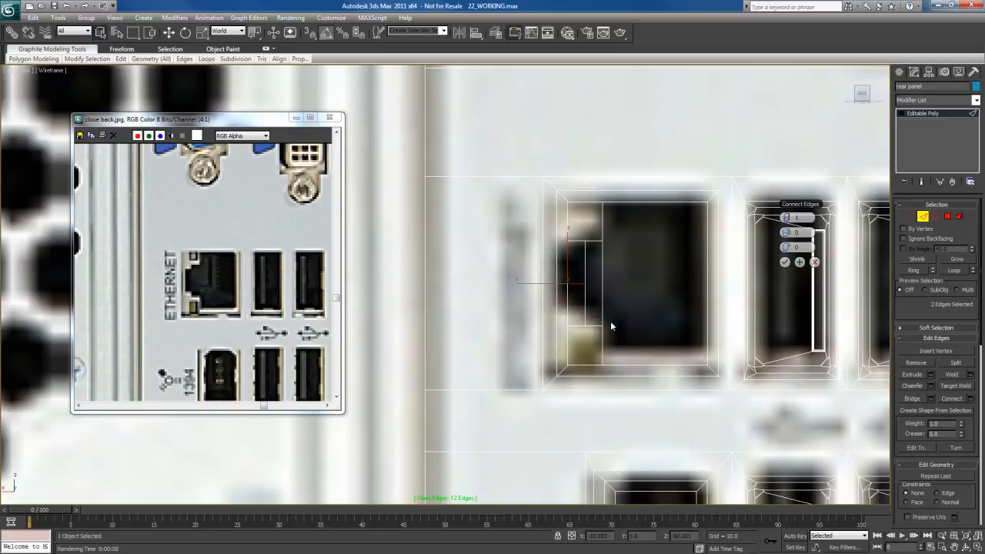
click(785, 261)
Step: Scale the small polygon between the two new horizontal edges vertically to match the innermost step of the notch
key(4)
click(575, 281)
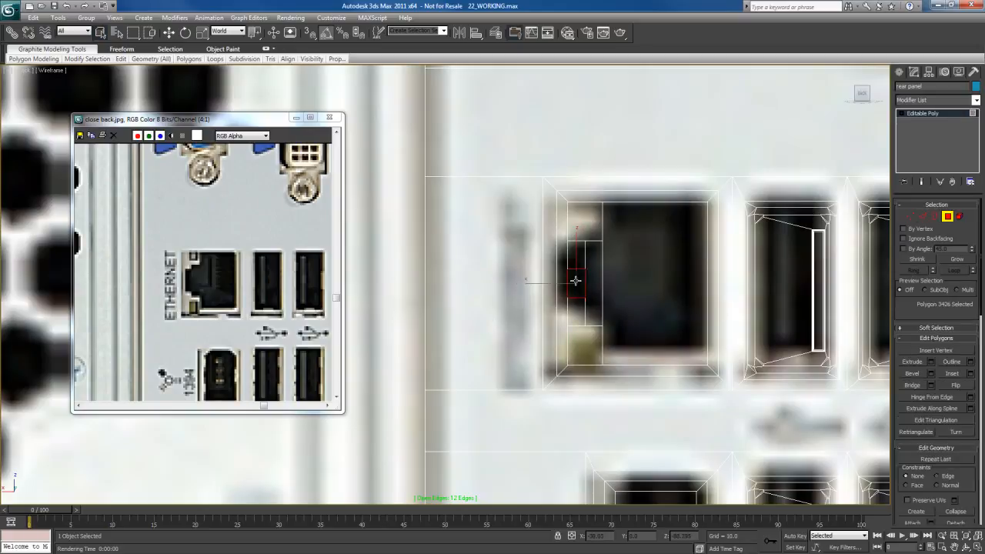
key(w)
drag(568, 235, 574, 198)
middle_drag(645, 305, 616, 317)
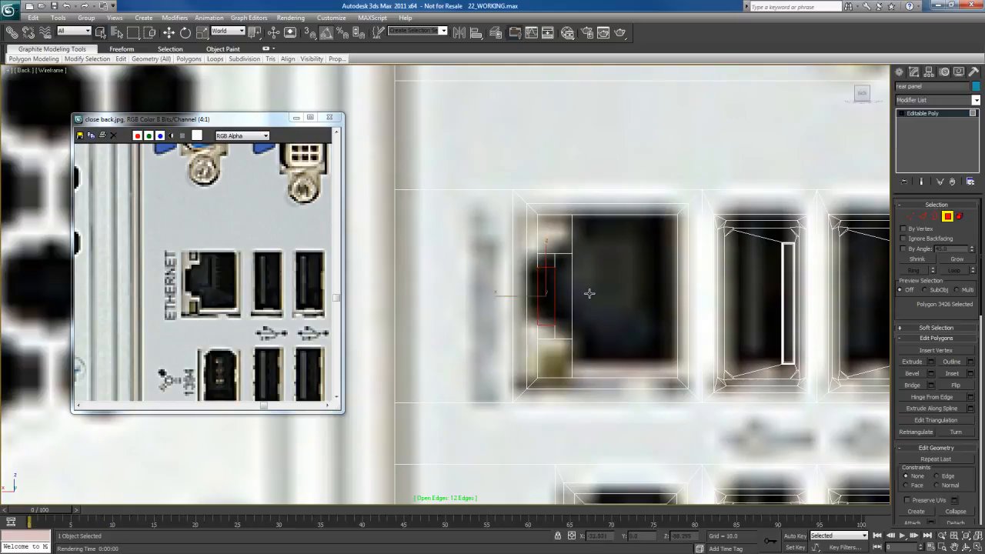
Step: Extrude the three polygons forming the stepped Ethernet port opening inward in the perspective view
key(alt+w)
middle_click(674, 370)
key(alt+w)
alt+middle_drag(551, 348, 556, 308)
click(548, 273)
ctrl+click(499, 307)
ctrl+click(481, 305)
scroll(550, 317, up, 2)
key(shift+e)
drag(547, 275, 546, 289)
right_click(546, 289)
Step: Move the three extruded opening polygons along the depth axis to adjust the recess of the port
alt+middle_drag(546, 289, 550, 300)
key(w)
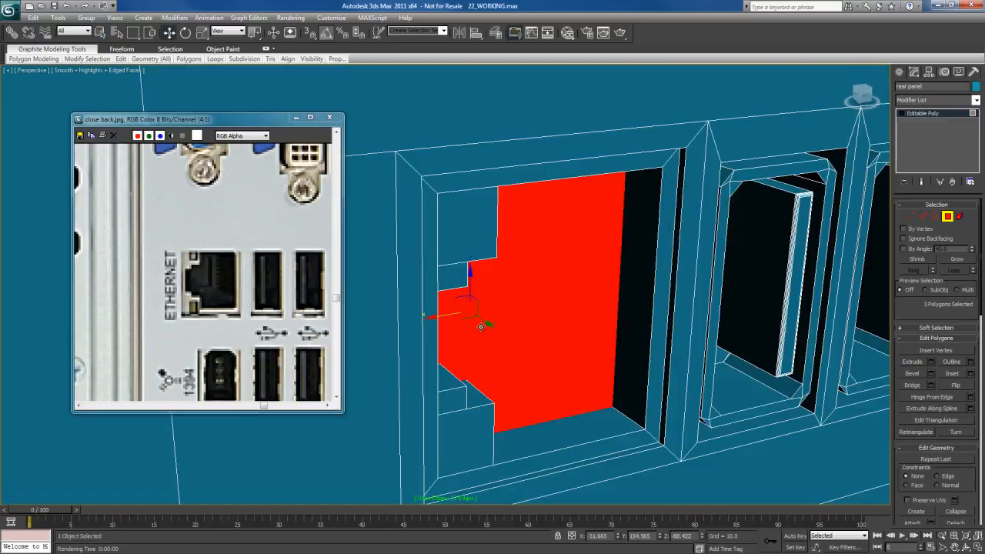
drag(480, 329, 459, 305)
alt+middle_drag(462, 307, 578, 253)
Step: Extrude the inner side wall opposite the stepped notch into the opening and adjust its position
click(586, 247)
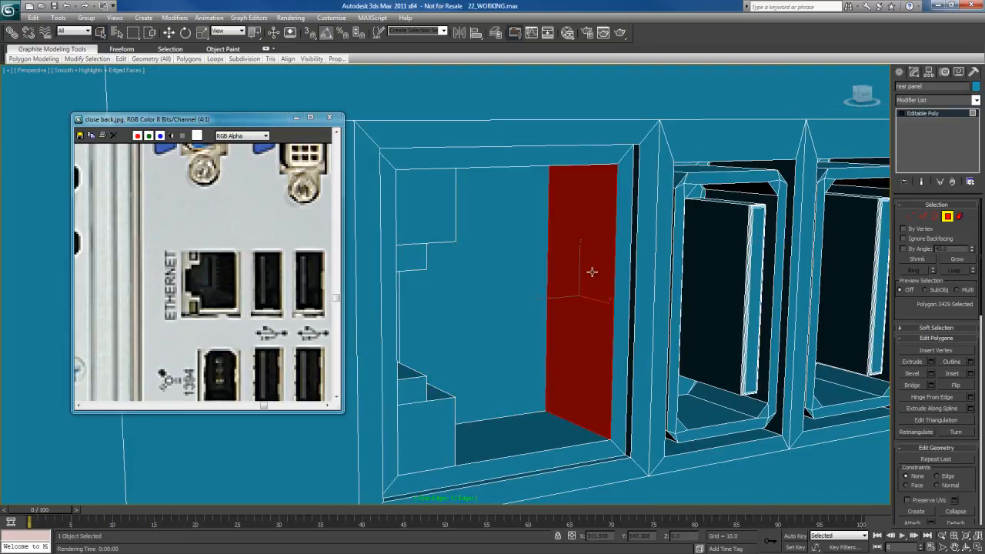
key(shift+e)
drag(585, 296, 586, 285)
key(q)
key(w)
mouse_move(584, 328)
alt+middle_down()
mouse_move(589, 269)
mouse_move(600, 320)
alt+middle_up()
drag(528, 306, 523, 306)
middle_drag(523, 306, 572, 301)
Step: Target weld the front corner vertices of the extruded side wall to the inner corners of the port frame
key(1)
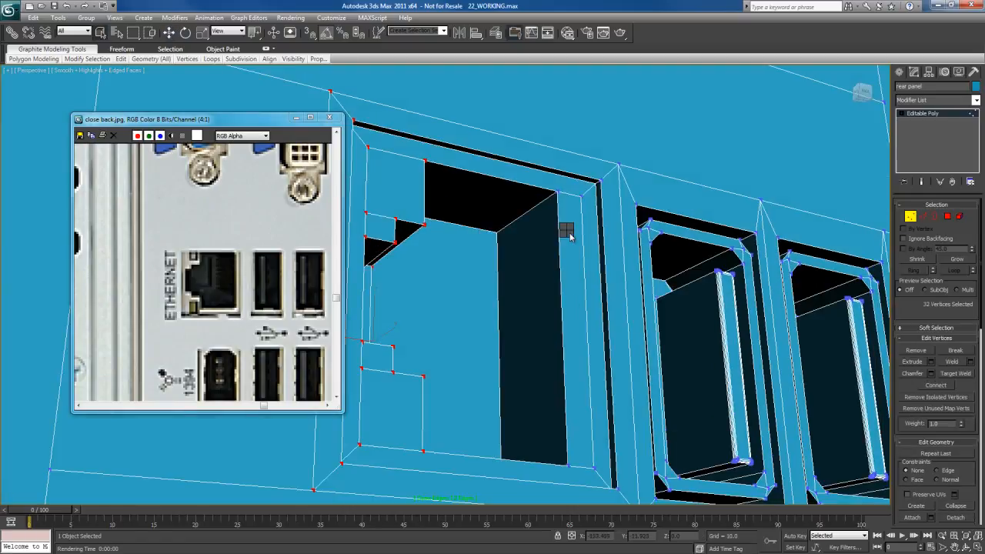
right_click(567, 228)
click(518, 304)
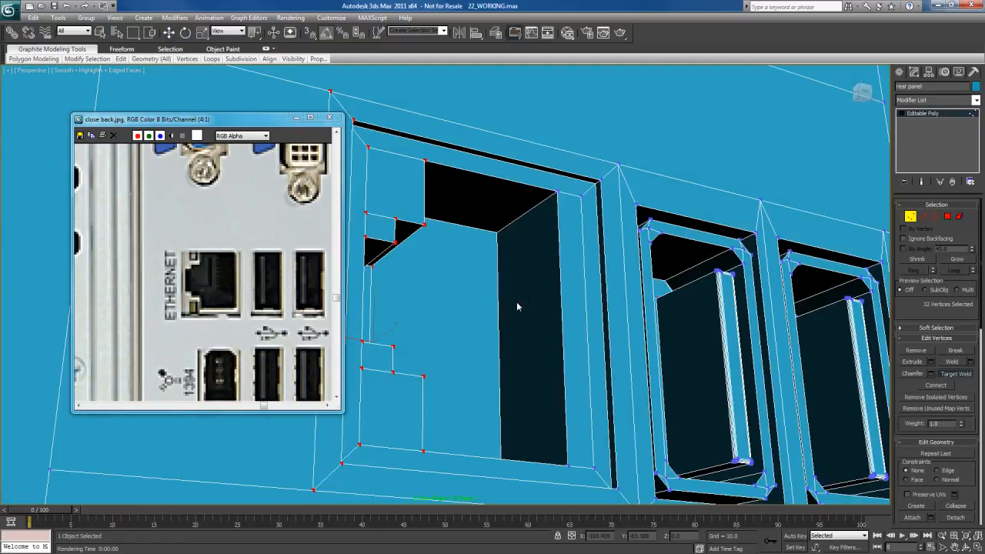
click(582, 198)
alt+middle_drag(567, 288, 555, 336)
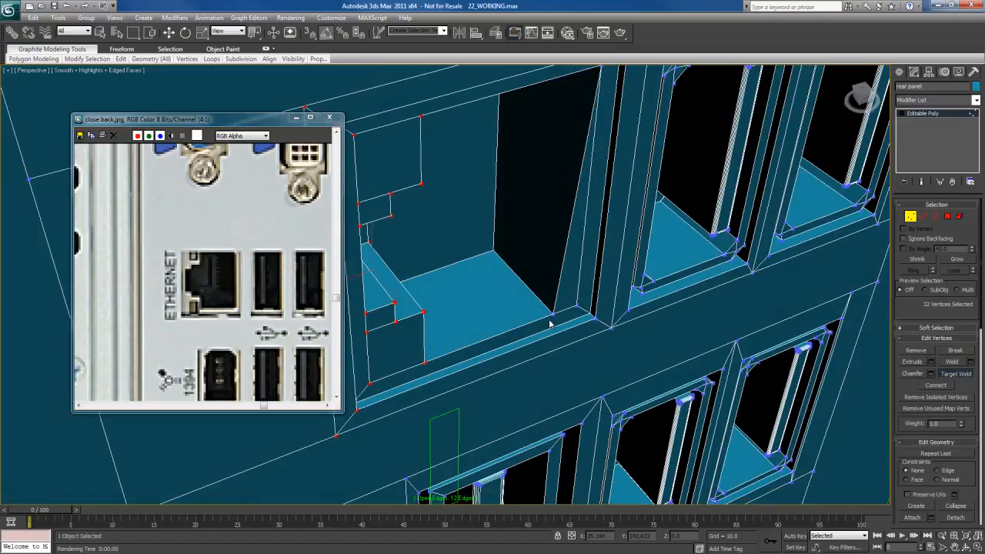
alt+middle_drag(546, 278, 542, 333)
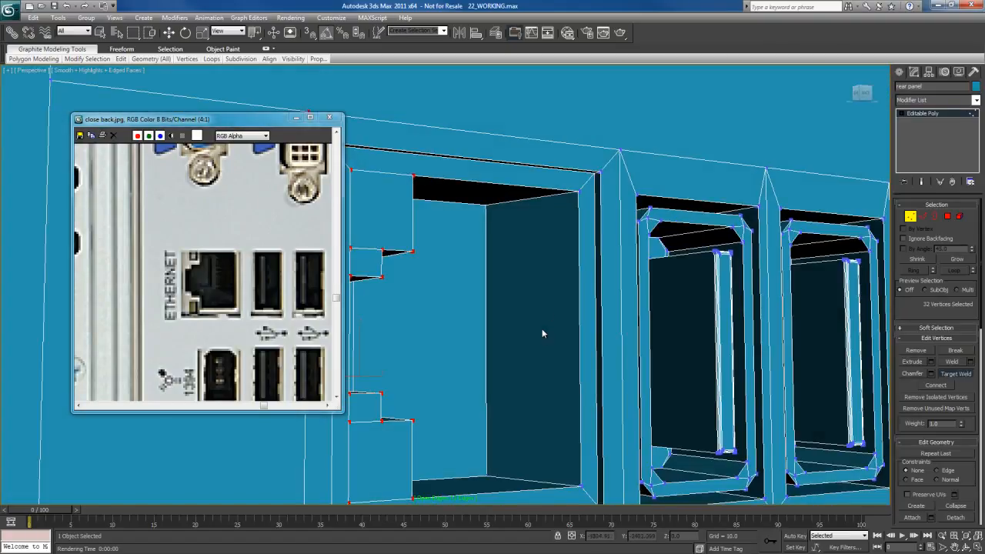
Step: Connect the side wall's front and back vertical edges with evenly spaced horizontal edges, dividing it into 19 strips
key(2)
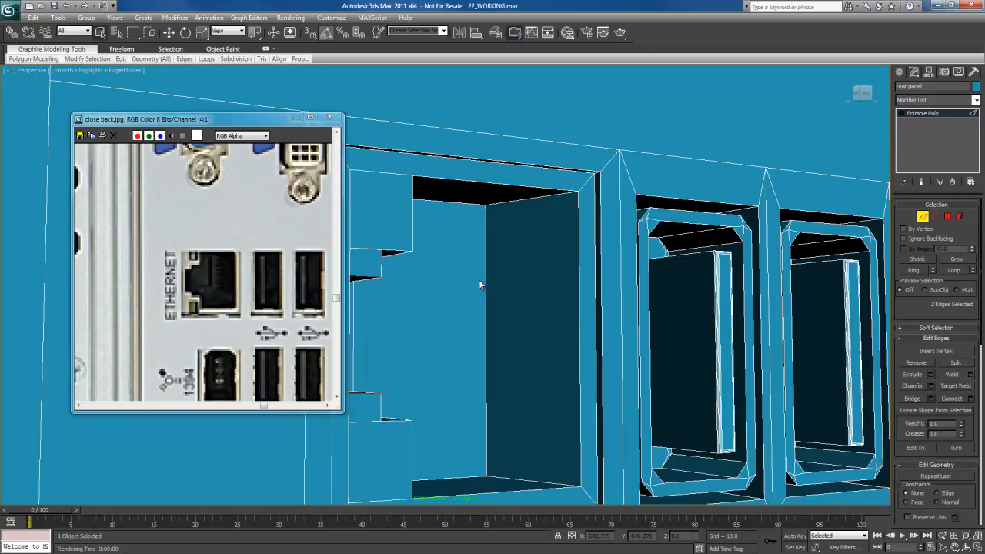
click(484, 279)
ctrl+click(578, 284)
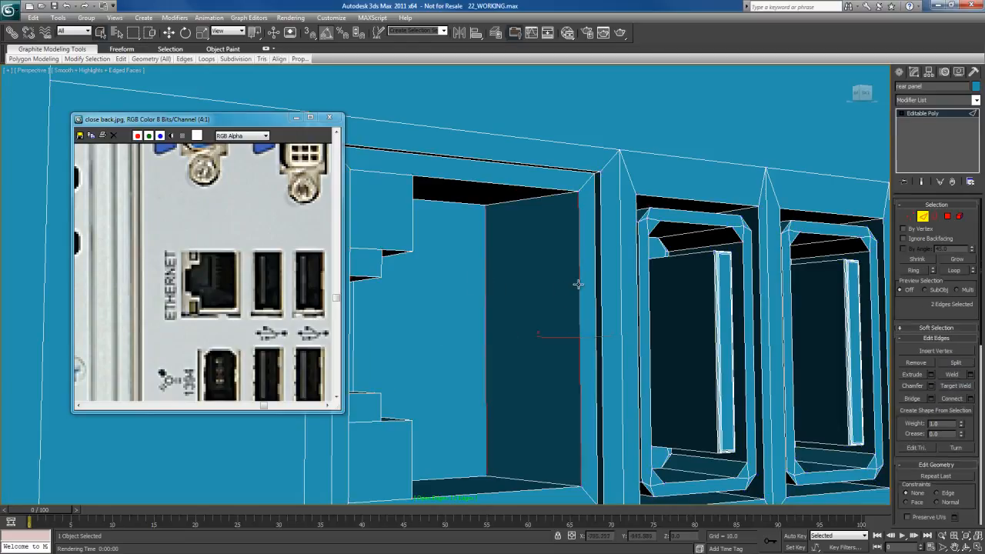
right_click(528, 265)
click(439, 294)
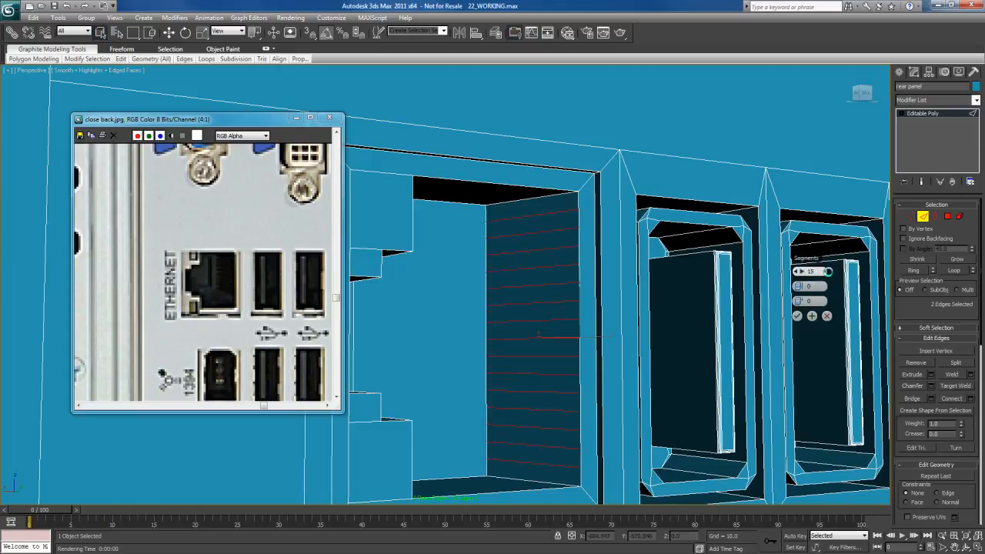
click(797, 316)
Step: Inset the 19 side wall strips By Polygon with an amount of 0.117
alt+middle_drag(608, 261, 614, 308)
key(4)
alt+middle_drag(535, 320, 555, 306)
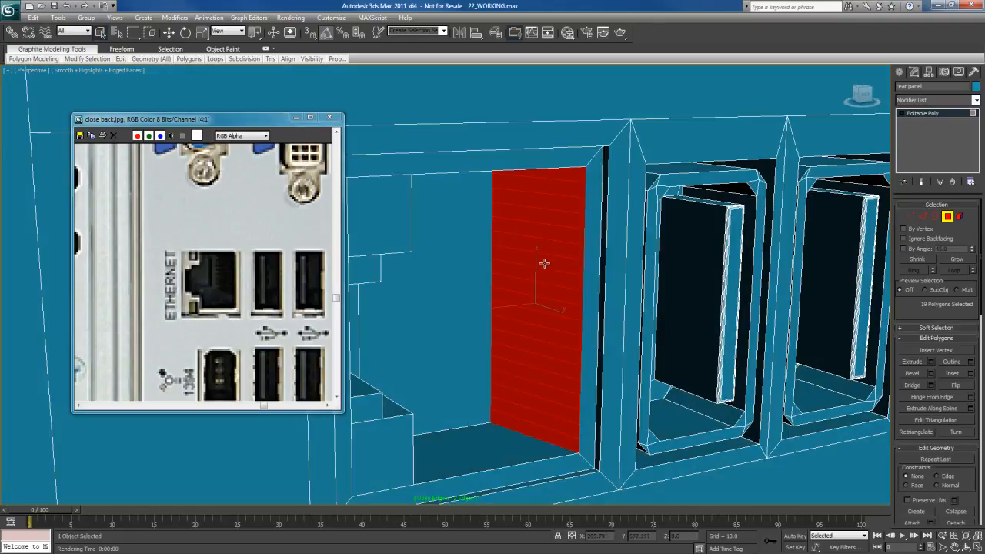
right_click(544, 216)
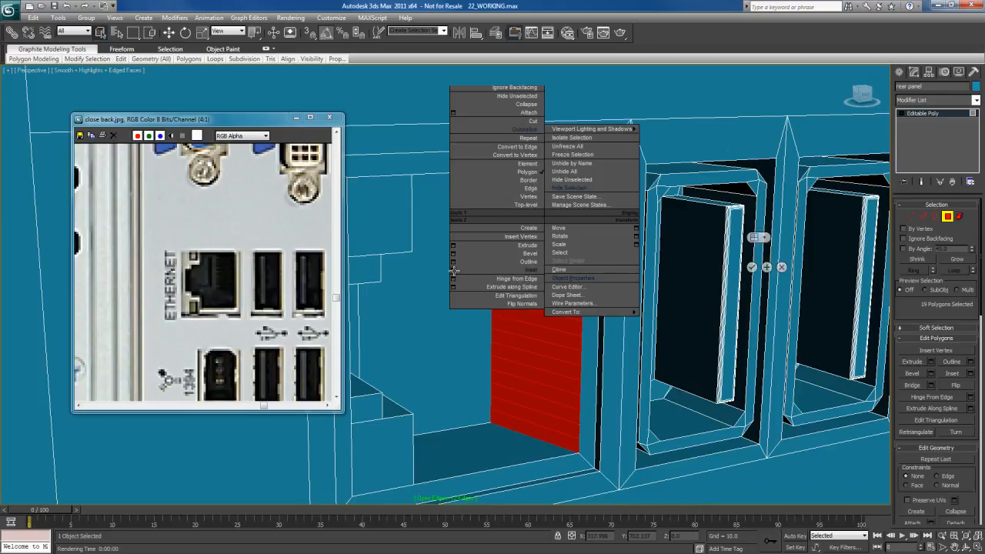
click(453, 270)
drag(754, 253, 722, 254)
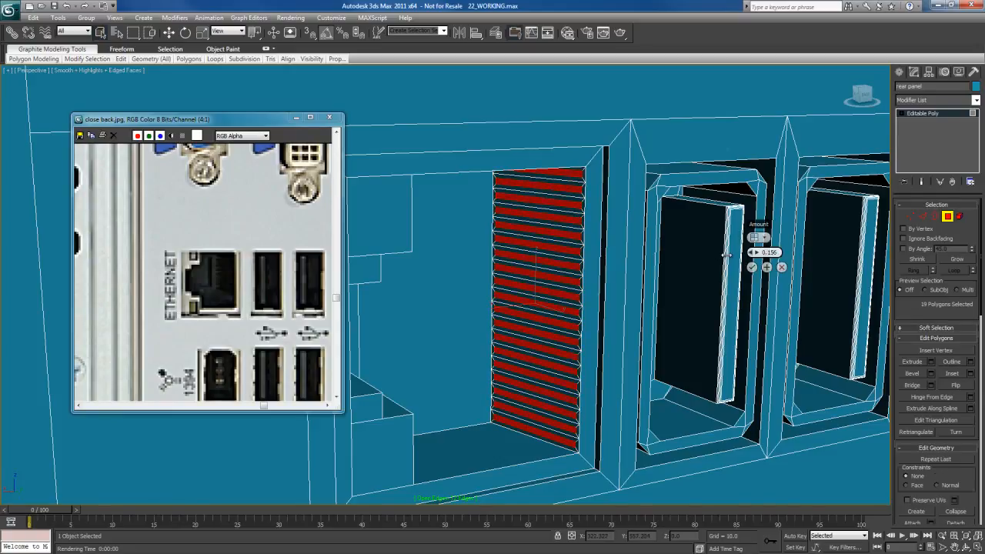
drag(721, 255, 724, 255)
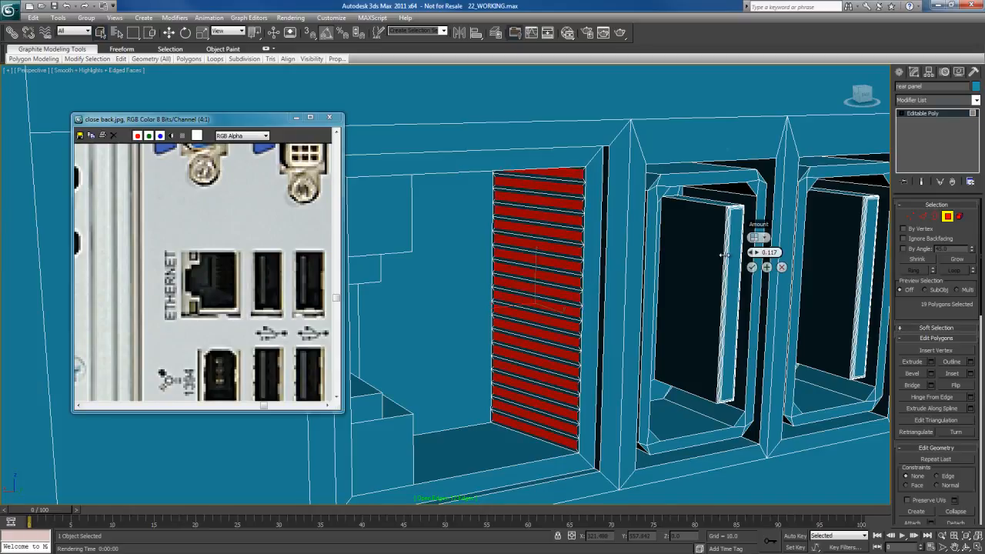
alt+middle_drag(666, 314, 664, 303)
click(759, 265)
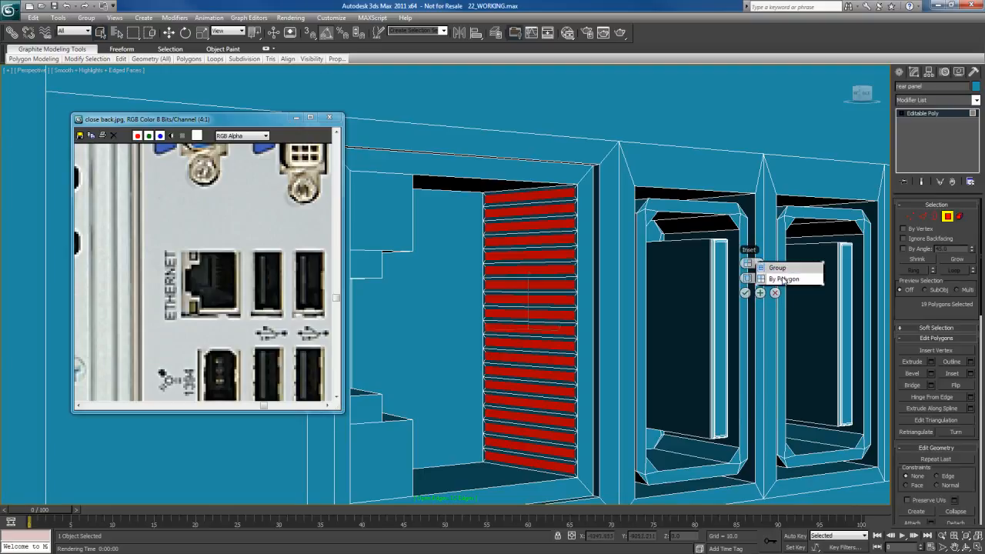
click(784, 279)
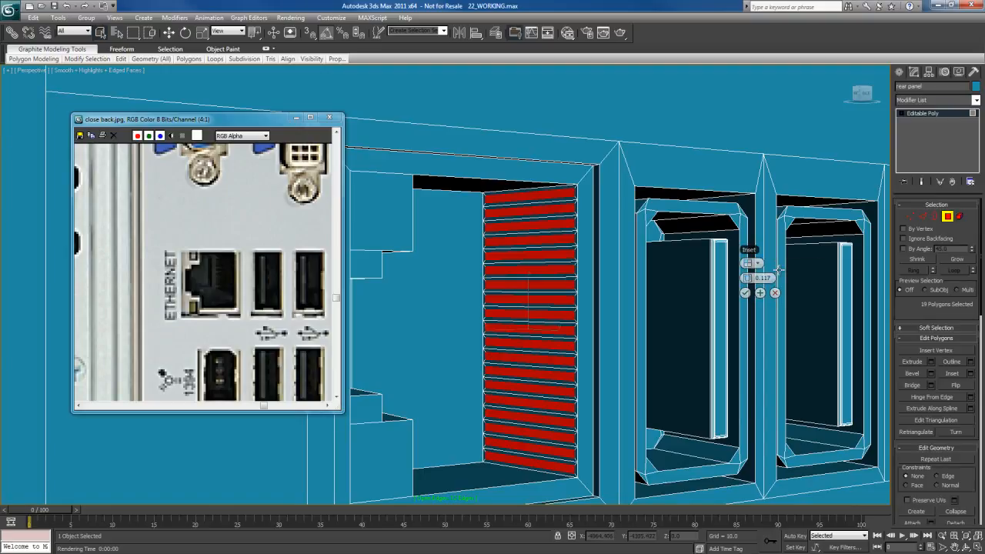
click(745, 293)
Step: Extrude the 19 inset strips with a height of -0.287 and clear the selection
alt+middle_drag(585, 259, 585, 269)
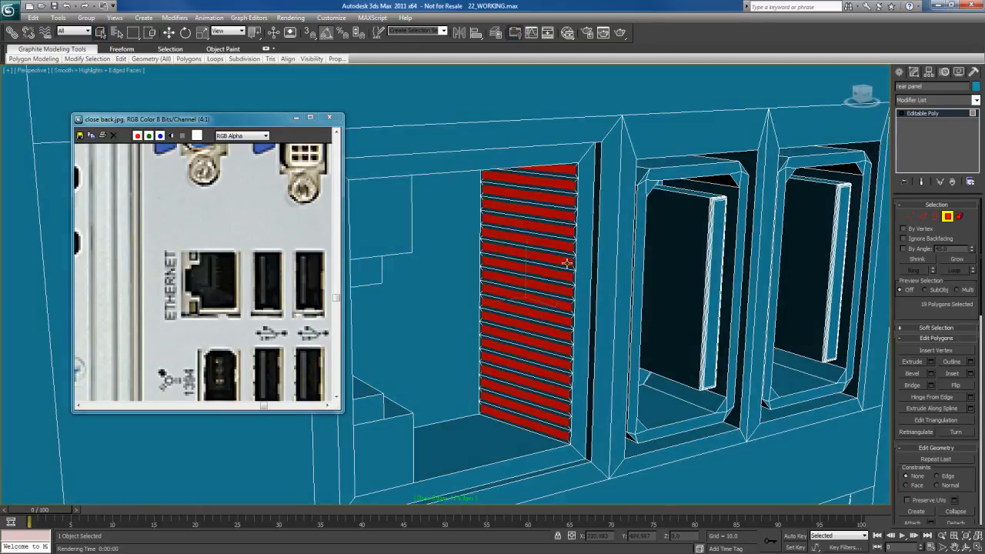
right_click(544, 250)
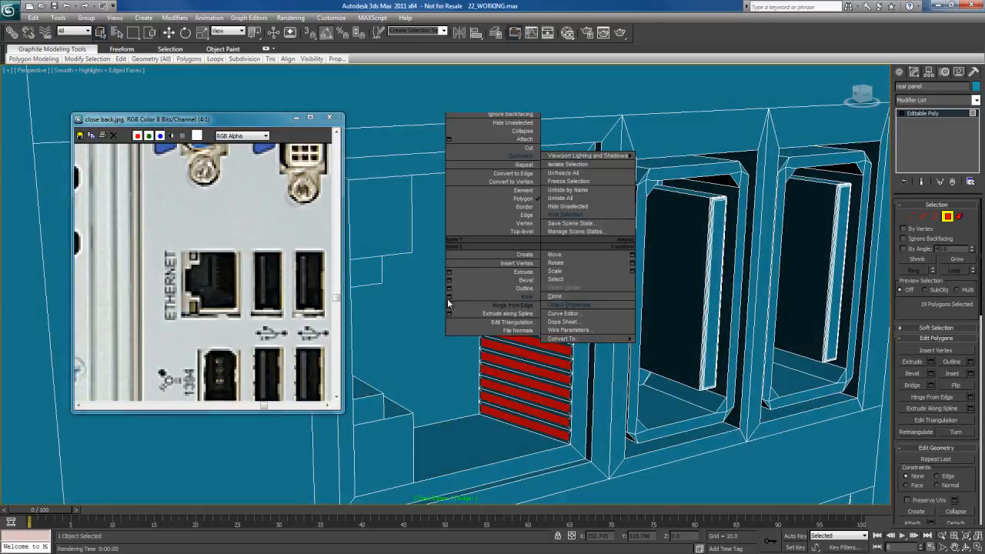
click(449, 272)
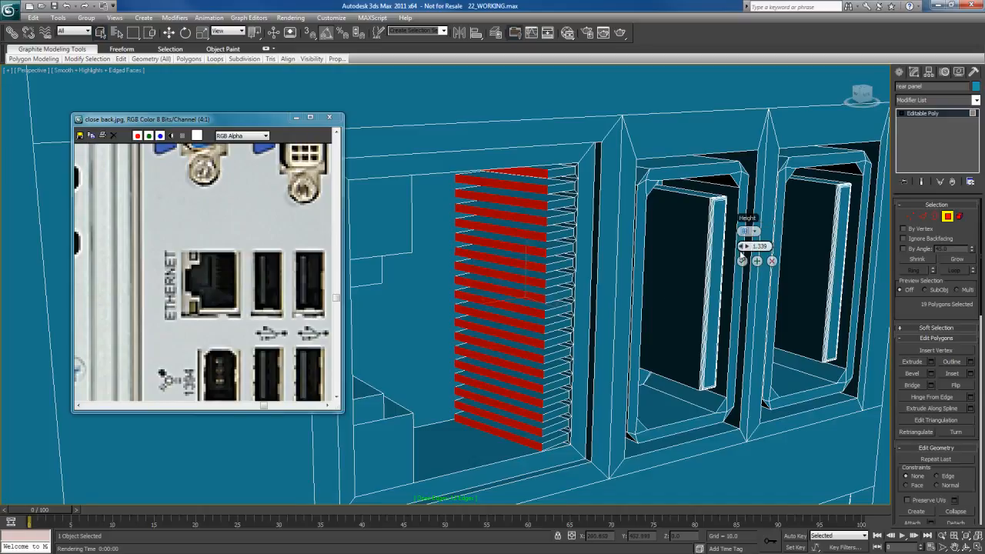
drag(745, 245, 736, 246)
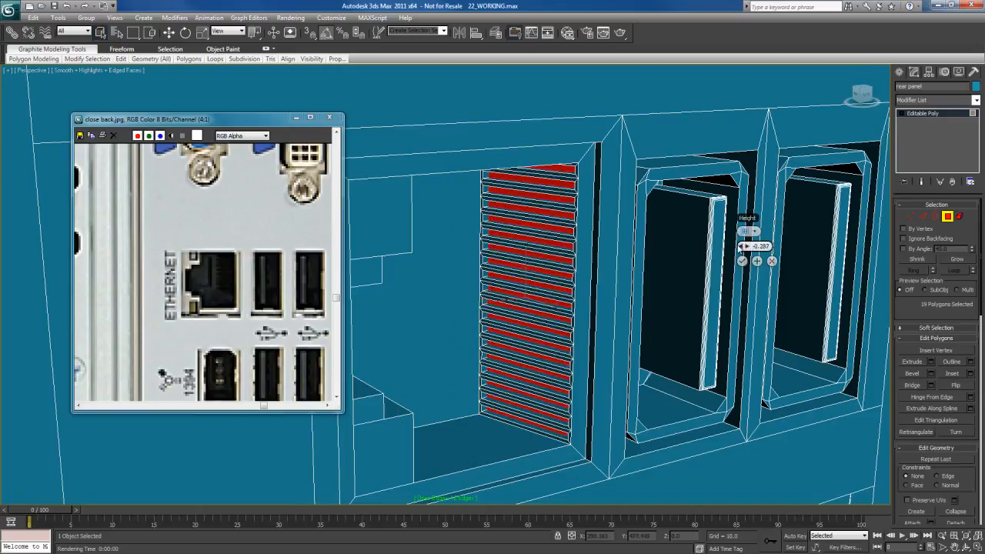
click(742, 261)
scroll(577, 271, down, 5)
scroll(591, 270, down, 5)
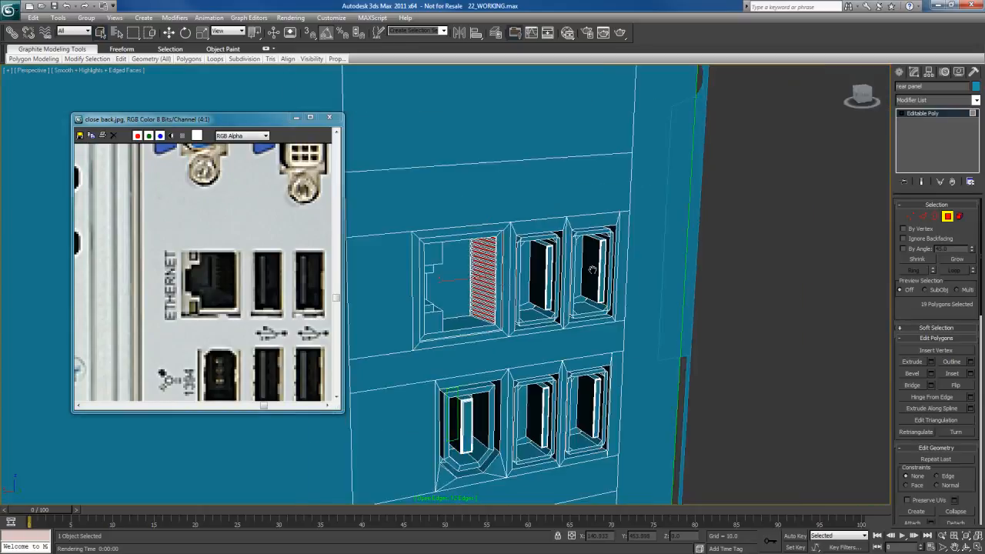
alt+middle_drag(591, 269, 616, 277)
click(720, 303)
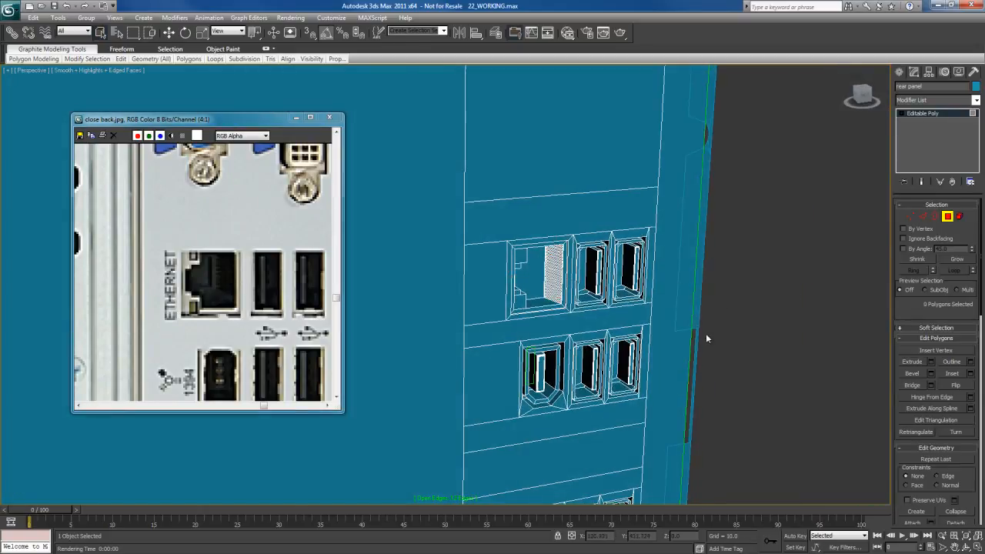
Step: Slice the panel row around the square port vertically at both sides of the port in the back view
middle_drag(721, 302, 662, 217)
key(4)
middle_drag(571, 377, 549, 291)
scroll(556, 187, up, 3)
key(alt+w)
right_click(579, 240)
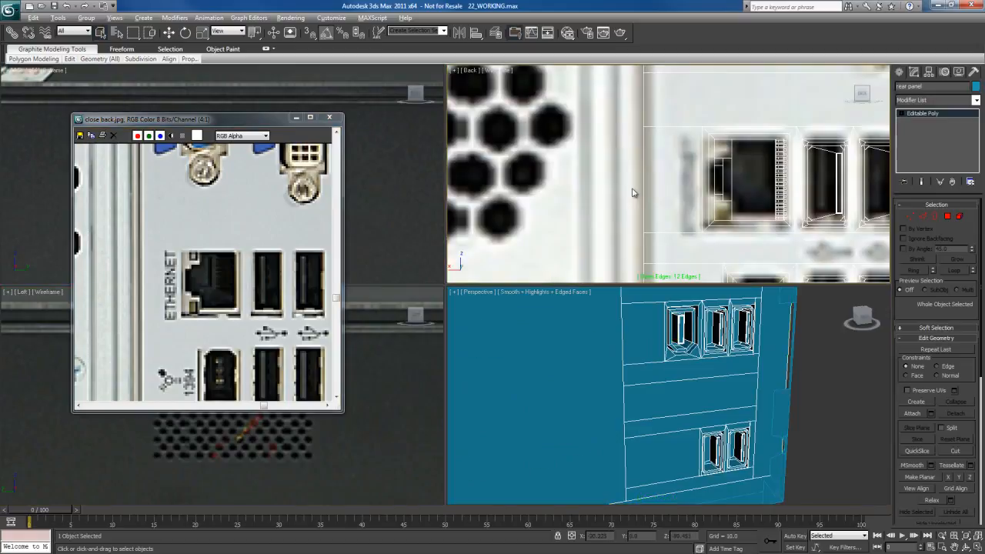
key(alt+w)
middle_drag(691, 341, 510, 252)
scroll(509, 252, down, 4)
middle_drag(548, 324, 528, 259)
scroll(559, 184, up, 2)
scroll(555, 267, up, 1)
key(4)
click(527, 258)
right_click(504, 237)
click(491, 159)
double_click(505, 263)
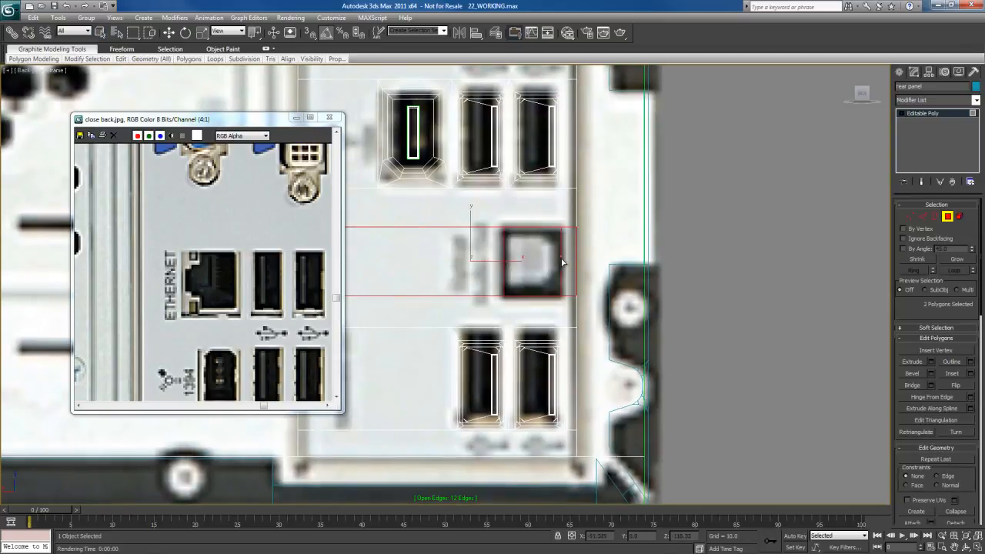
scroll(560, 261, up, 3)
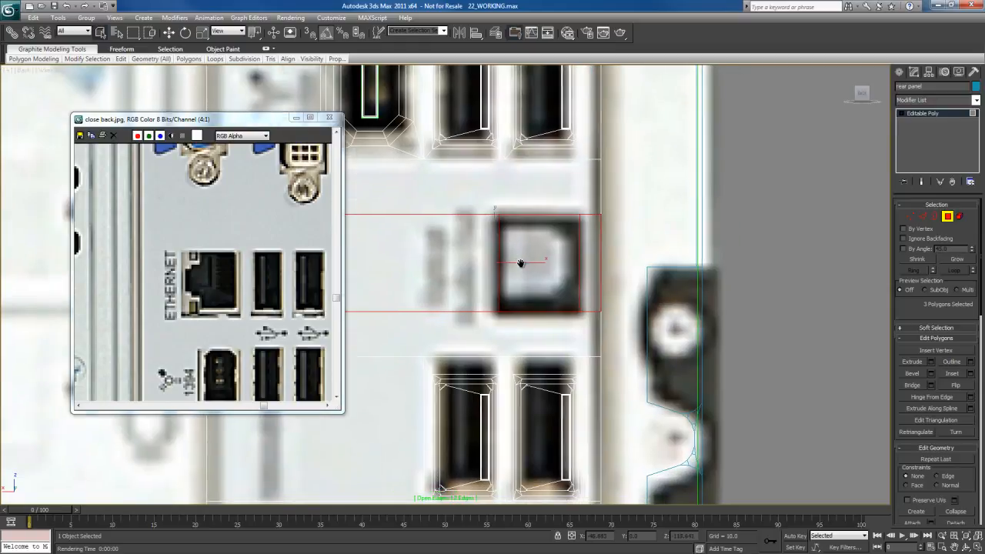
Step: Extrude the square port's single polygon slightly inward in the perspective view
click(536, 243)
middle_drag(535, 244, 527, 258)
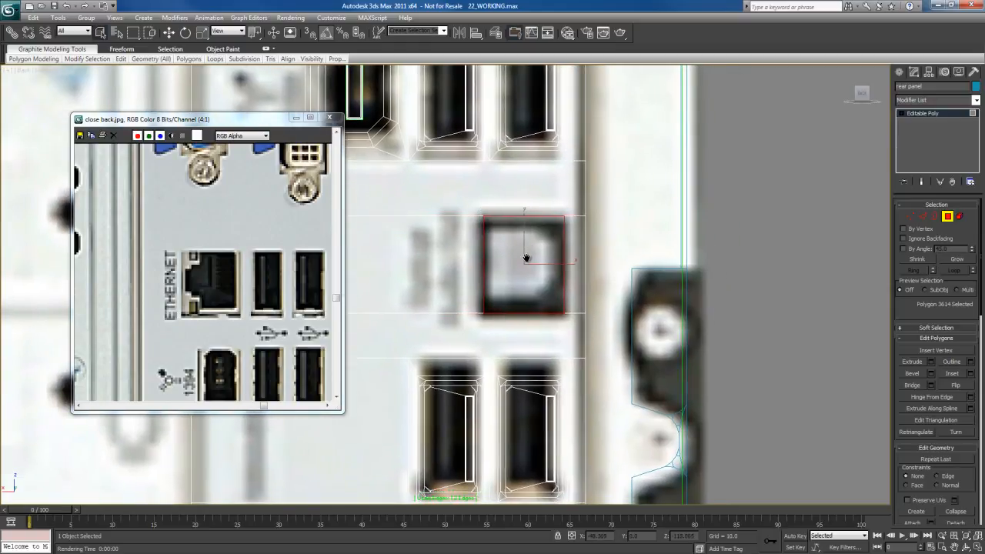
key(alt+w)
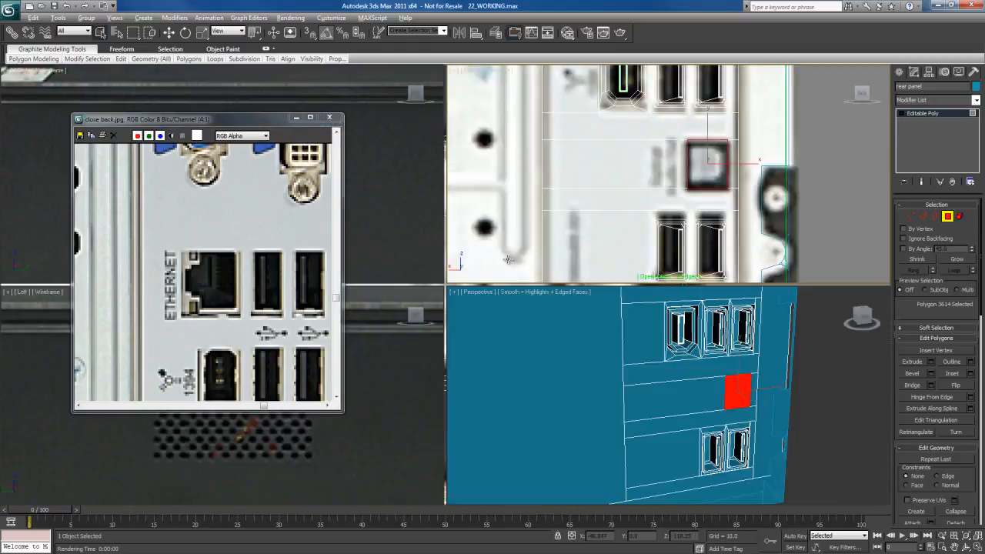
right_click(664, 339)
key(alt+w)
scroll(584, 292, up, 3)
alt+middle_drag(584, 292, 563, 283)
key(shift+e)
drag(495, 264, 494, 266)
right_click(494, 265)
Step: Inset the square port's polygon by about 0.73, matching its frame to the back reference image
alt+middle_drag(521, 292, 509, 283)
right_click(500, 256)
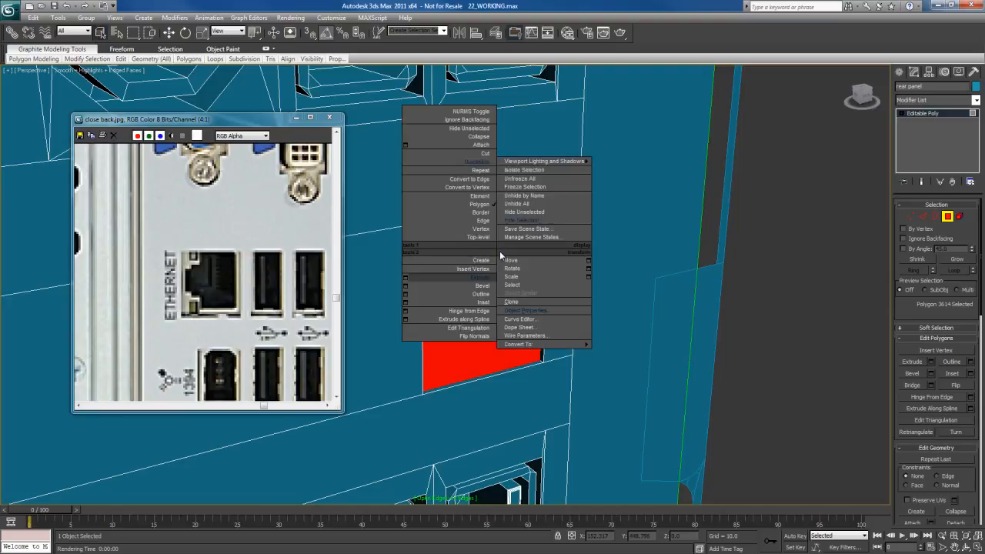
click(406, 303)
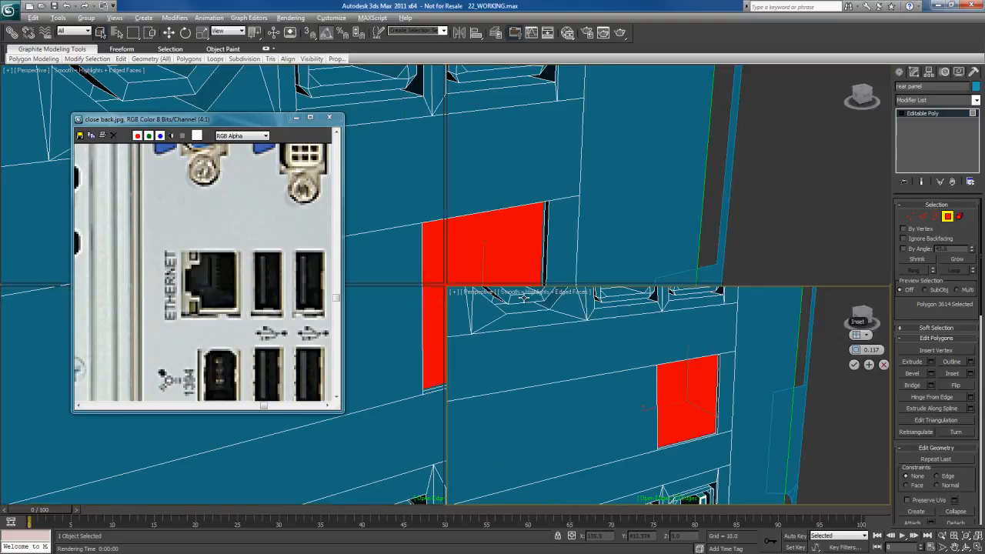
key(alt+w)
right_click(662, 229)
key(alt+w)
middle_drag(568, 245, 594, 261)
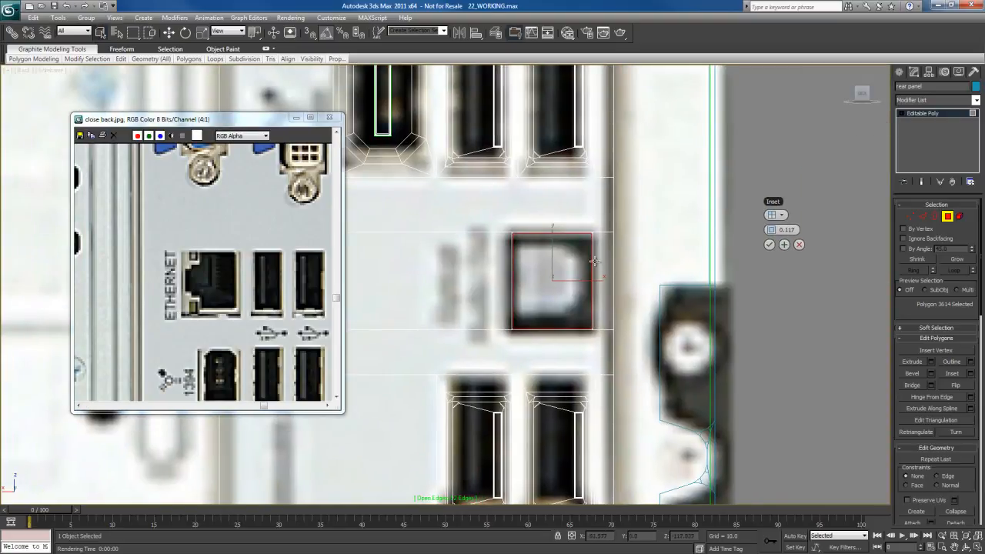
drag(770, 229, 774, 230)
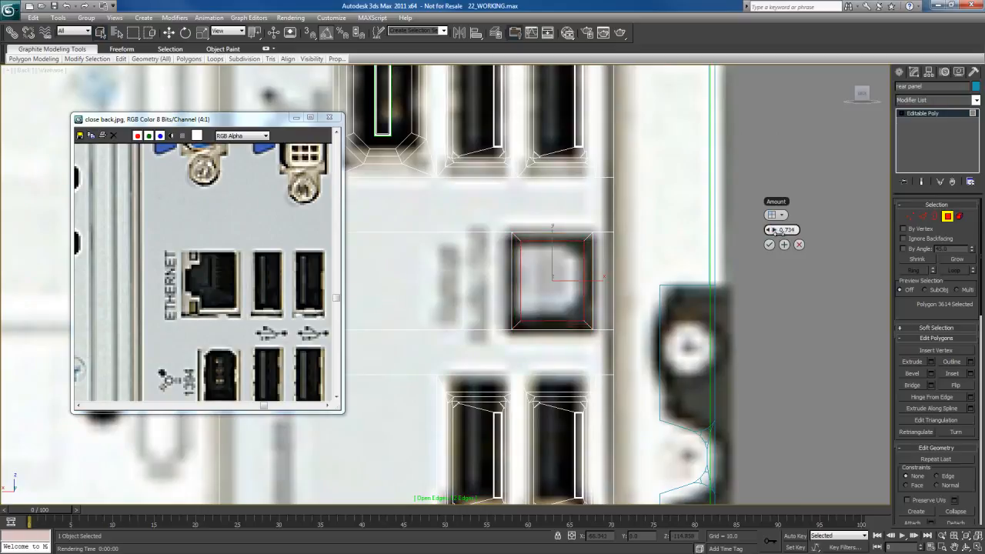
click(769, 244)
Step: Chamfer the inset polygon's two right-hand corner vertices to match the angled corners of the port in the reference
middle_drag(609, 291, 563, 262)
key(2)
click(576, 259)
scroll(564, 262, up, 3)
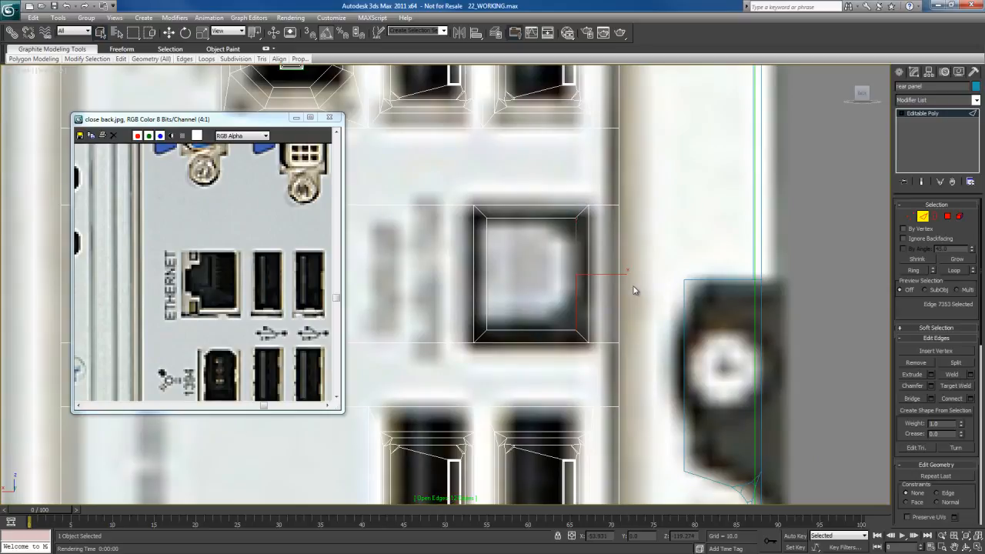
middle_drag(527, 299, 542, 302)
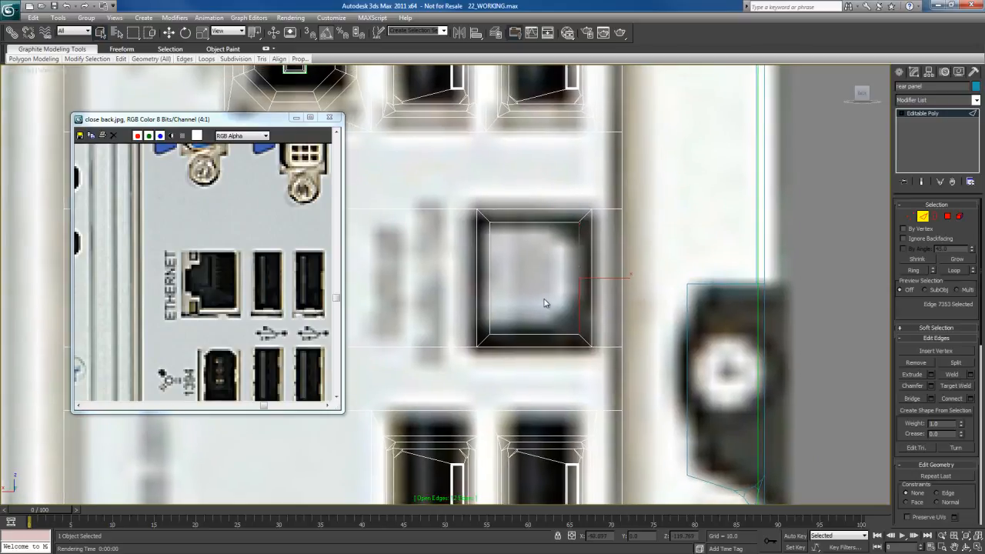
key(1)
click(578, 223)
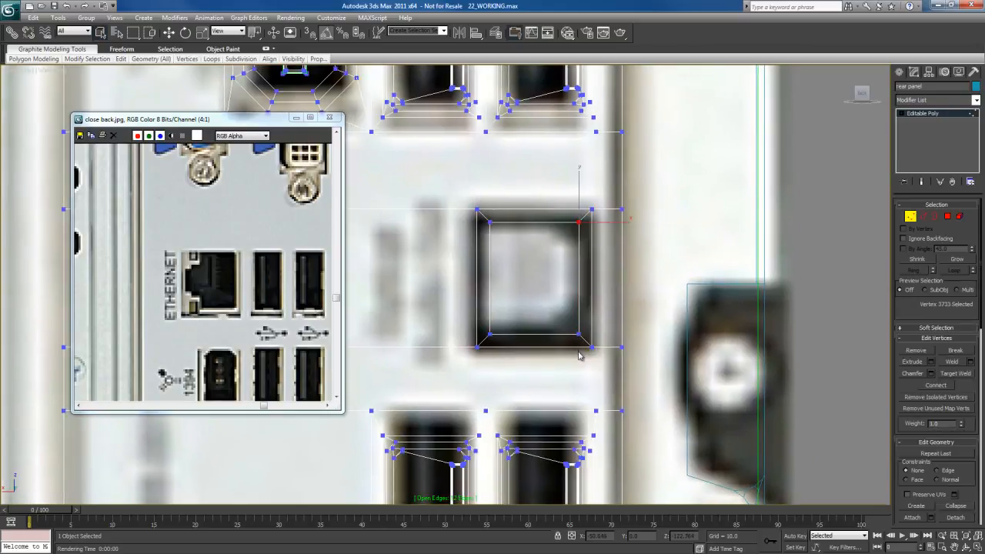
ctrl+click(579, 335)
middle_drag(579, 337, 576, 354)
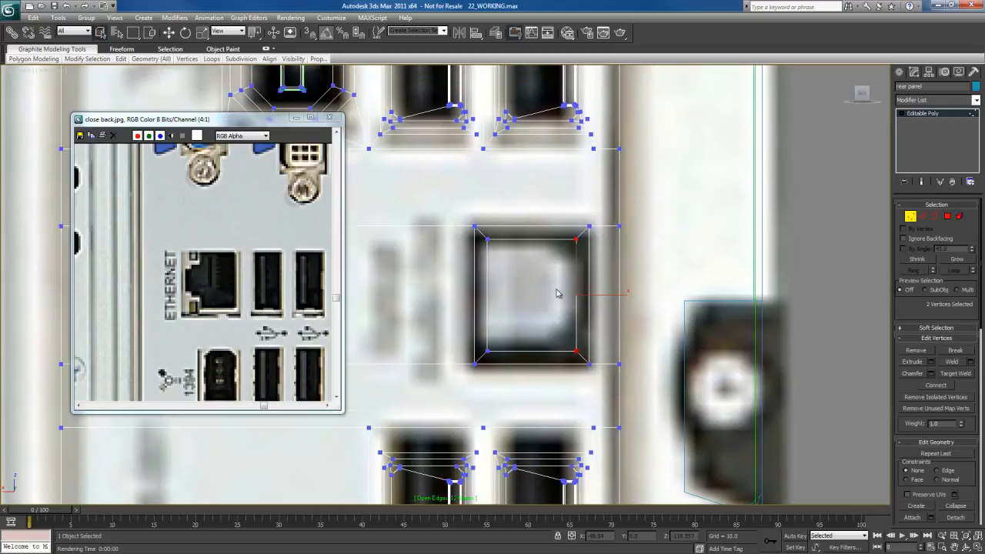
right_click(549, 279)
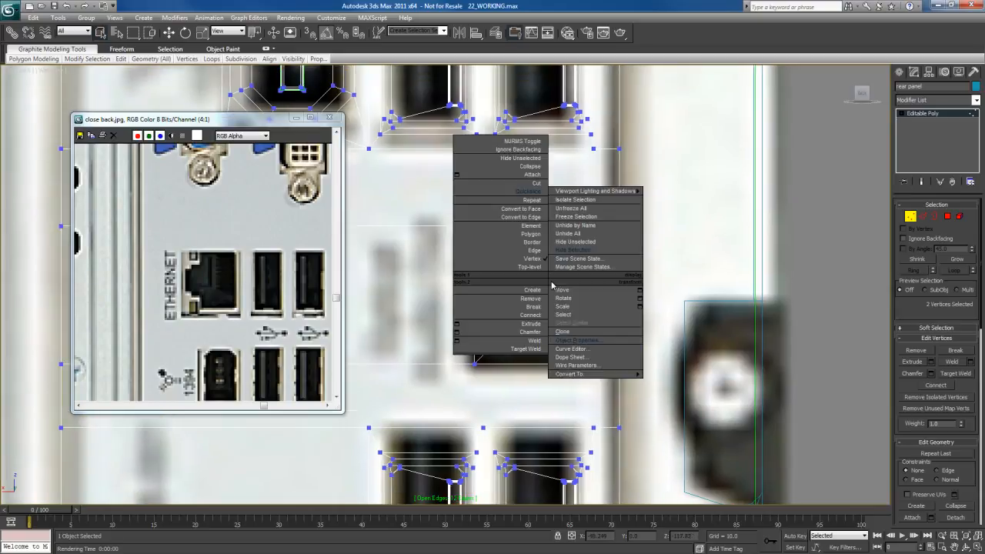
click(458, 334)
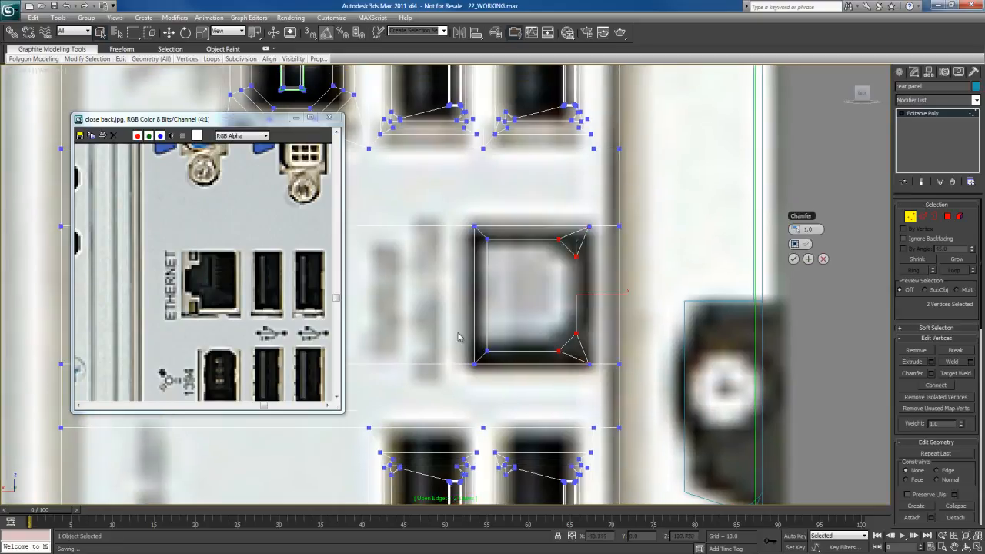
drag(800, 229, 806, 223)
click(794, 260)
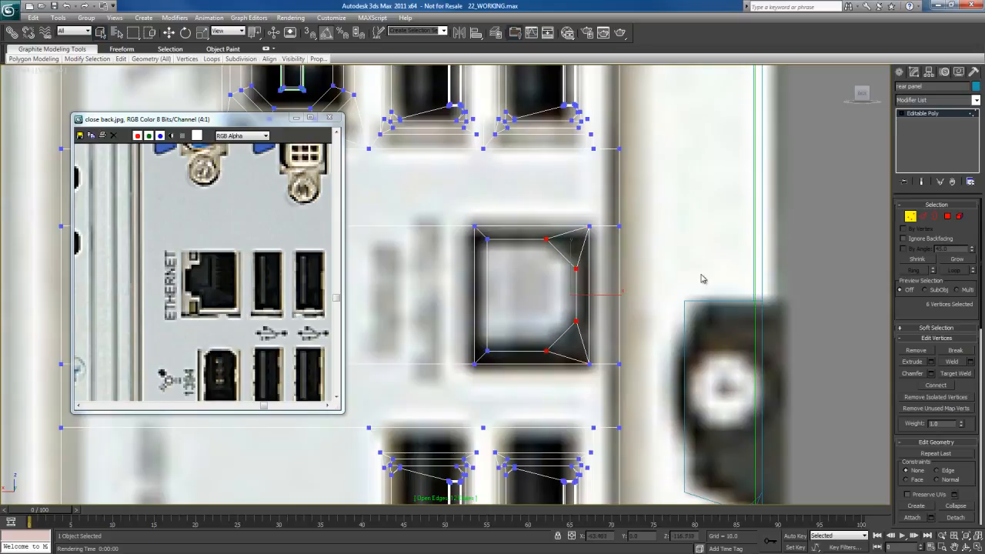
Step: Select the port's inner six-sided polygon in perspective and find the Optical Audio Out port in the close-up reference image
key(alt+w)
right_click(741, 347)
key(alt+w)
alt+middle_drag(595, 301, 621, 301)
scroll(610, 311, up, 3)
key(4)
middle_drag(278, 360, 206, 264)
middle_drag(282, 329, 271, 249)
mouse_move(226, 292)
middle_down()
mouse_move(248, 277)
mouse_move(244, 290)
middle_up()
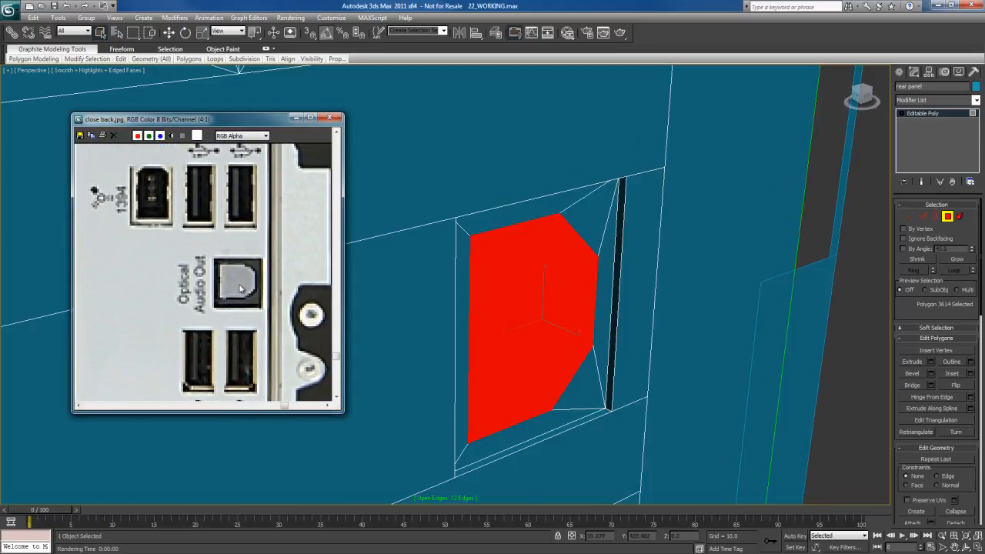
Step: Inset the six-sided polygon by about 0.16 to create a narrow border around it
mouse_move(540, 322)
alt+middle_down()
mouse_move(528, 299)
mouse_move(534, 308)
mouse_move(496, 298)
mouse_move(535, 308)
alt+middle_up()
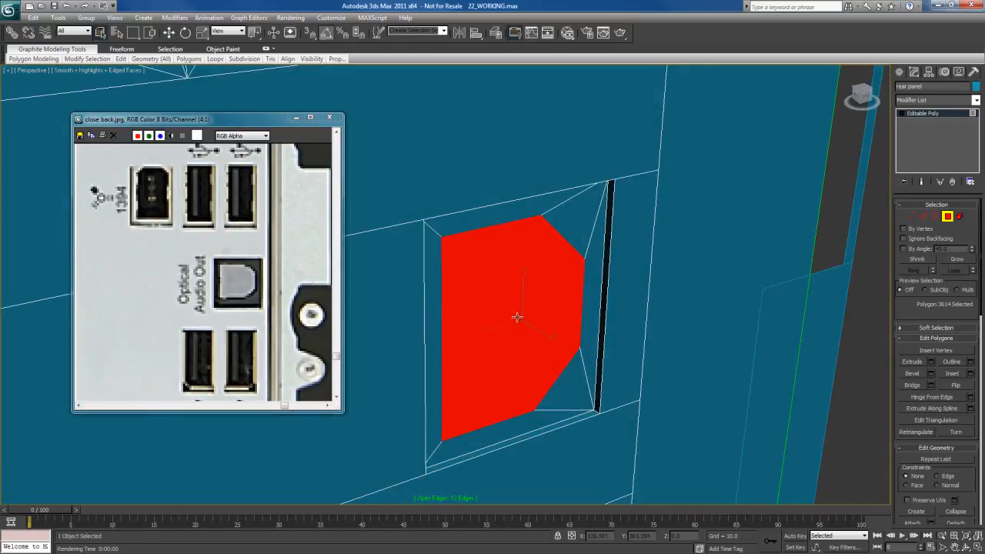
right_click(510, 252)
click(411, 313)
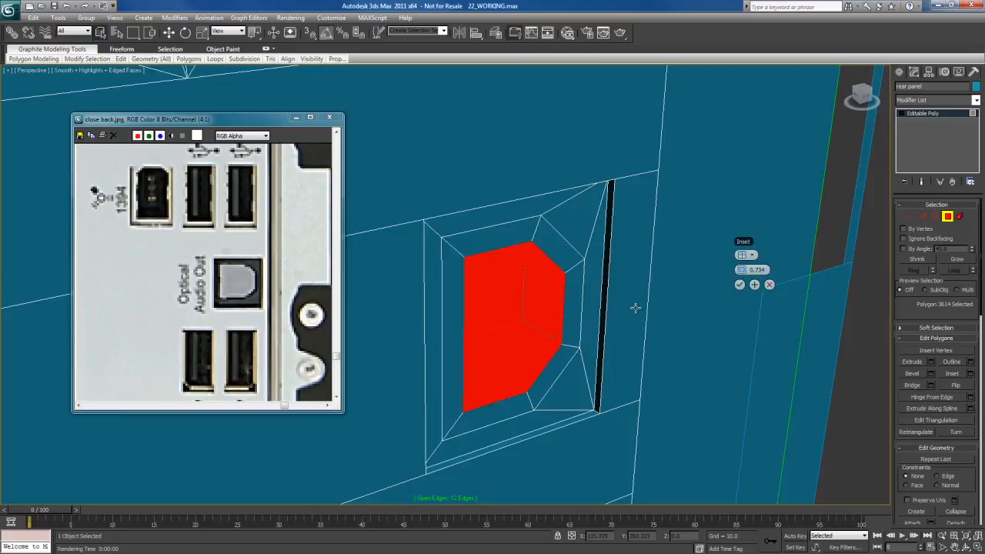
drag(742, 270, 735, 269)
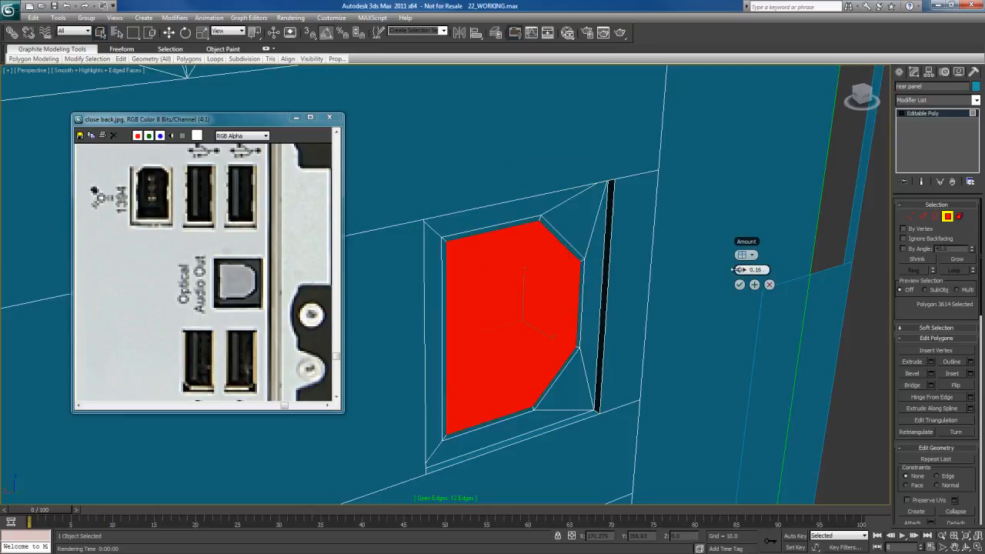
click(740, 284)
Step: Extrude the loop of six narrow border polygons around the center face and push it inward along Y
alt+middle_drag(501, 262, 539, 231)
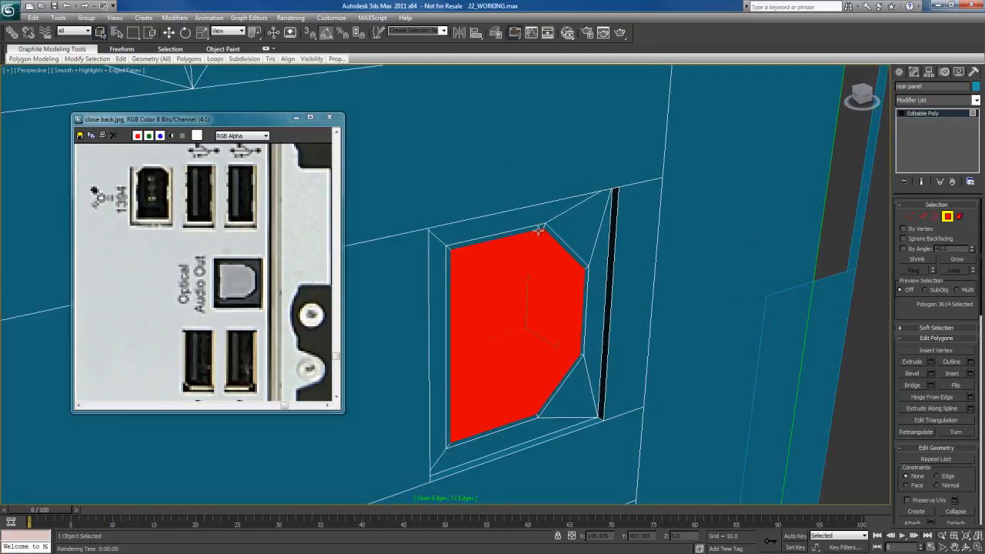
click(543, 229)
ctrl+click(547, 230)
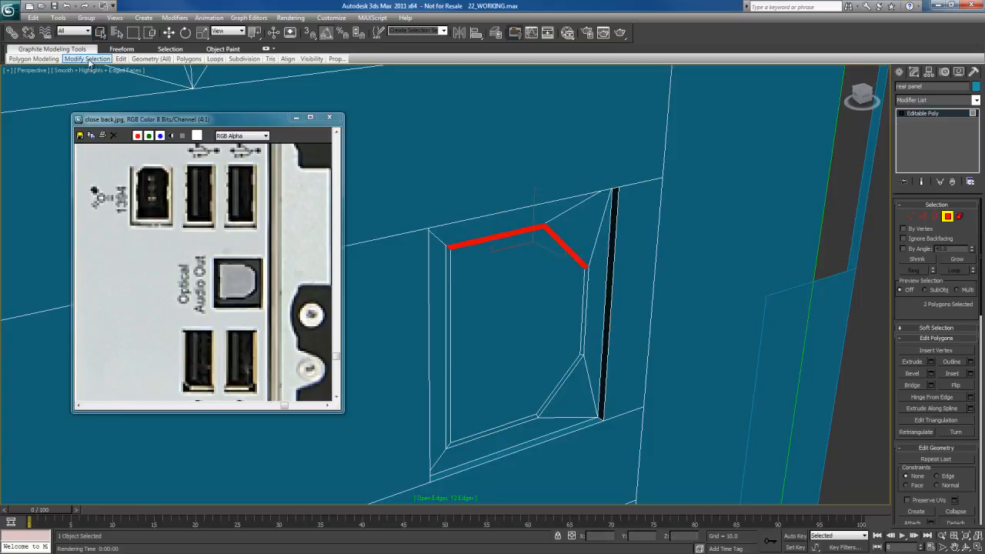
mouse_move(87, 60)
click(125, 136)
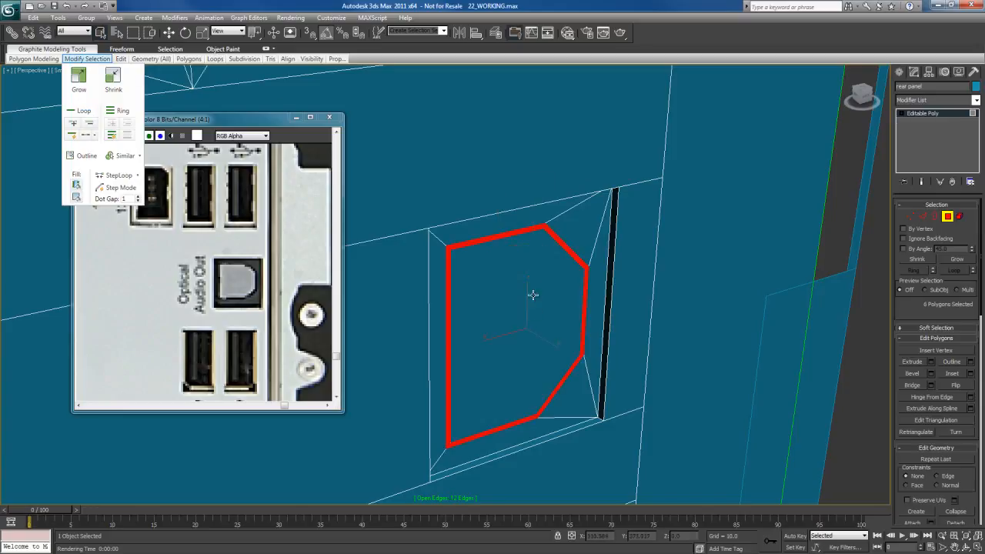
scroll(530, 282, up, 4)
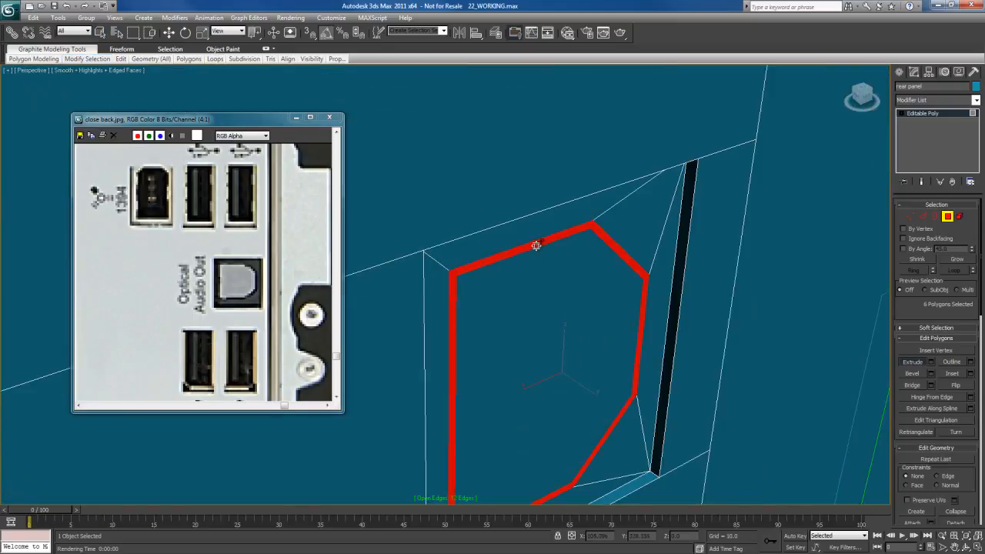
key(Delete)
key(ctrl+z)
key(w)
drag(589, 390, 558, 372)
alt+middle_drag(514, 312, 589, 339)
scroll(593, 370, down, 2)
Step: Inset the six-sided center face twice to form a wide border and a narrow border inside it
key(q)
click(514, 308)
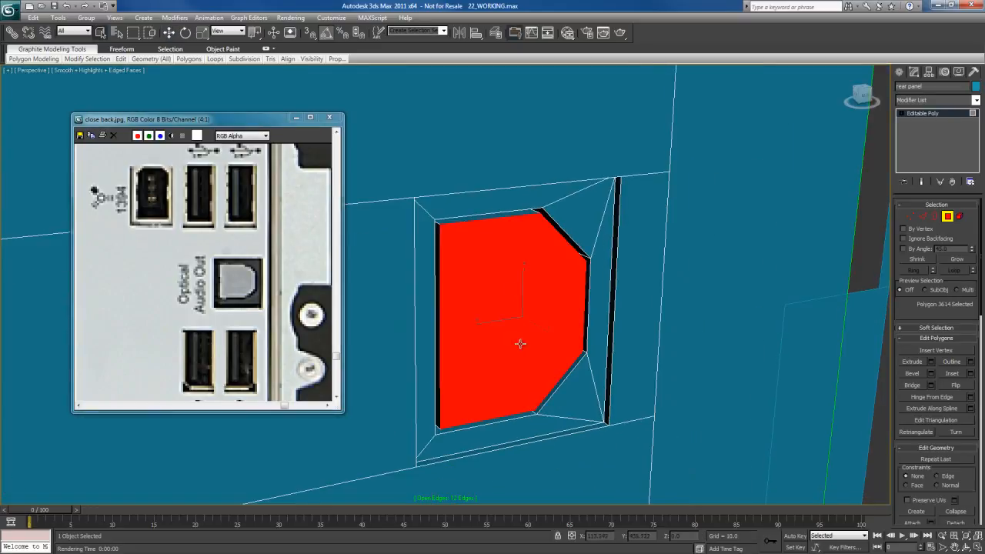
right_click(516, 272)
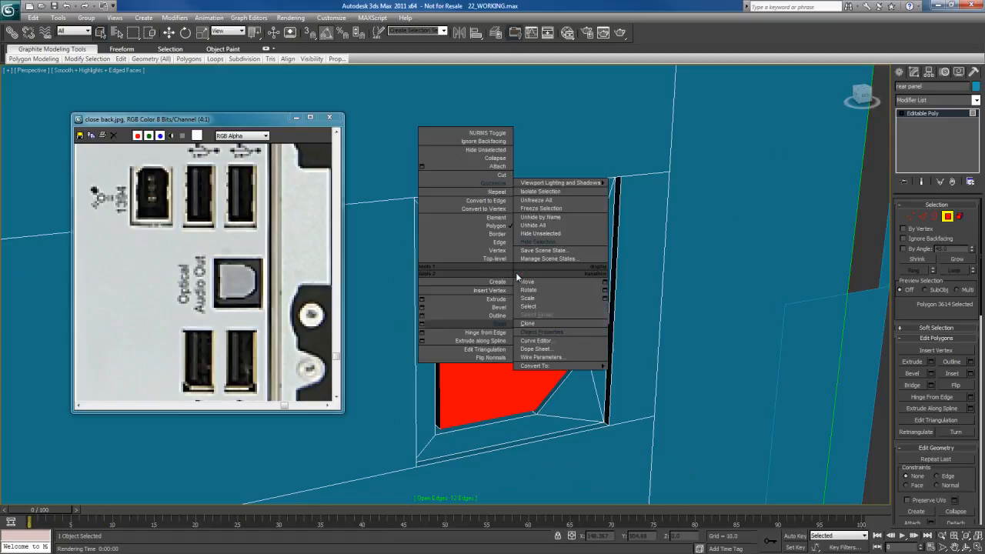
click(421, 324)
drag(740, 265, 740, 266)
click(738, 281)
Step: Extrude the loop of six narrow polygons nearest the center face and move it inward along Y
scroll(539, 283, up, 2)
scroll(538, 284, up, 2)
click(594, 235)
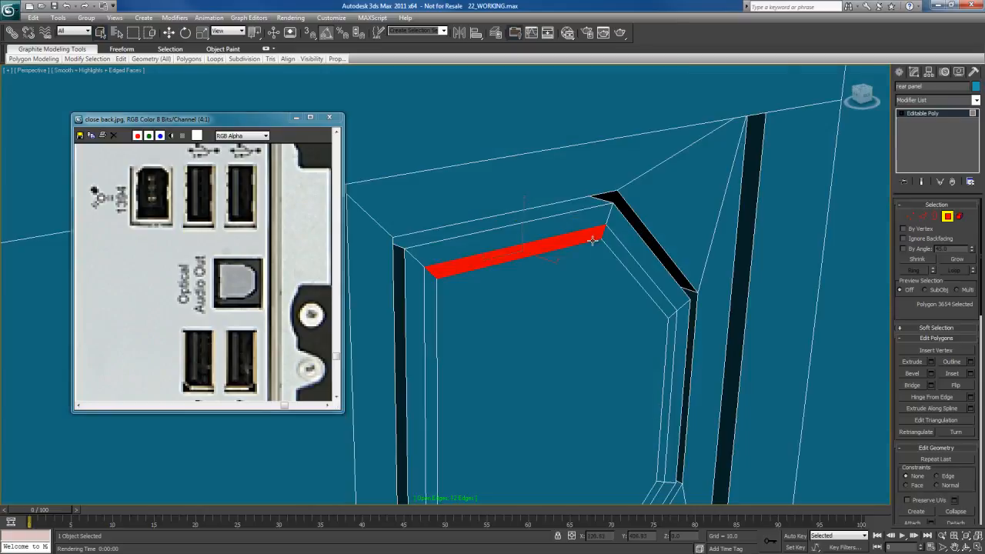
ctrl+click(618, 245)
mouse_move(87, 58)
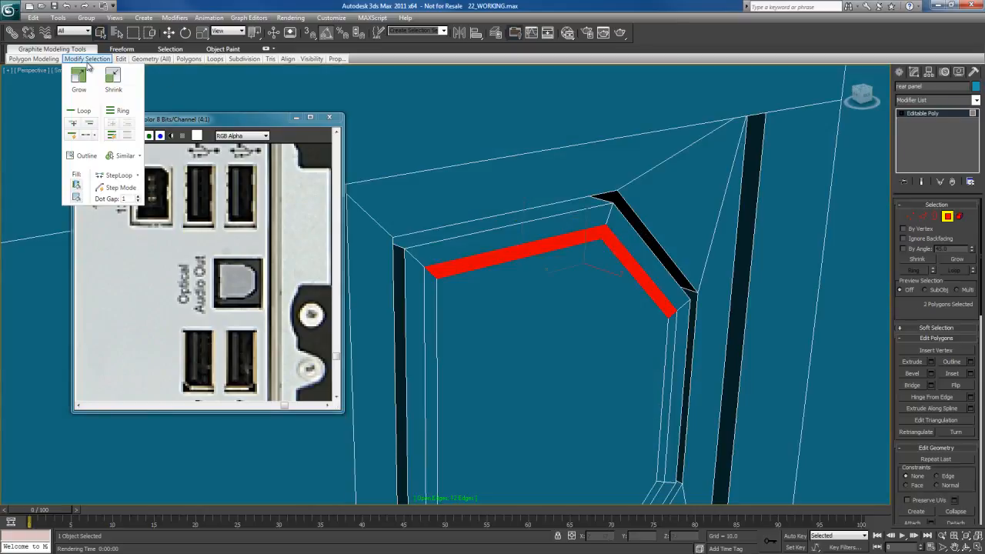
click(79, 110)
scroll(538, 259, down, 3)
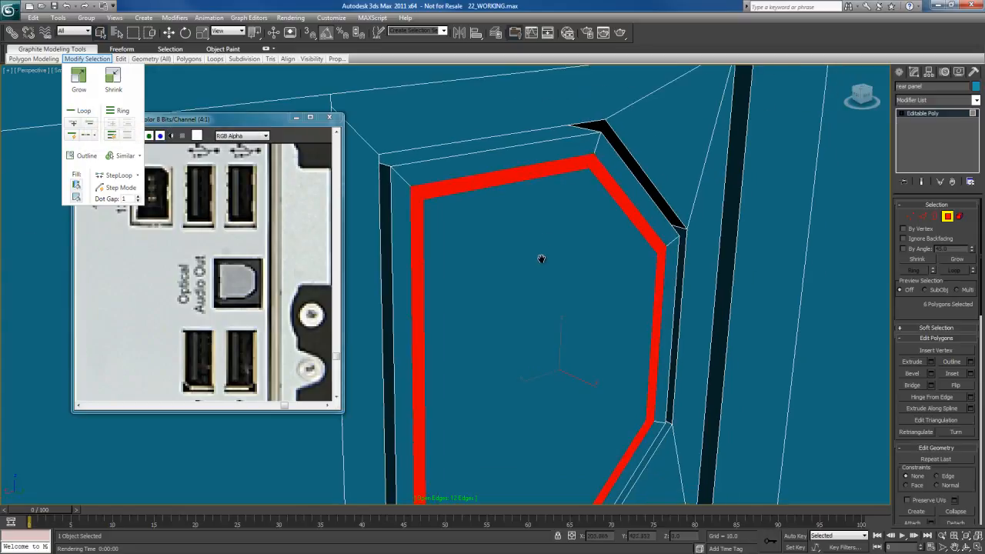
scroll(539, 259, up, 3)
alt+middle_drag(531, 269, 531, 262)
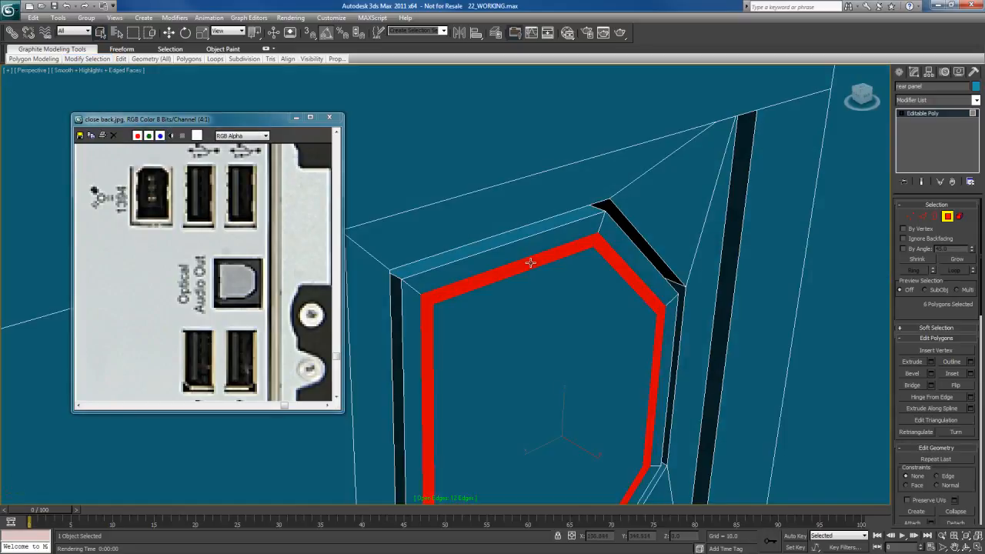
key(shift+e)
drag(534, 260, 534, 257)
right_click(535, 258)
key(w)
middle_drag(609, 445, 616, 396)
drag(614, 421, 598, 415)
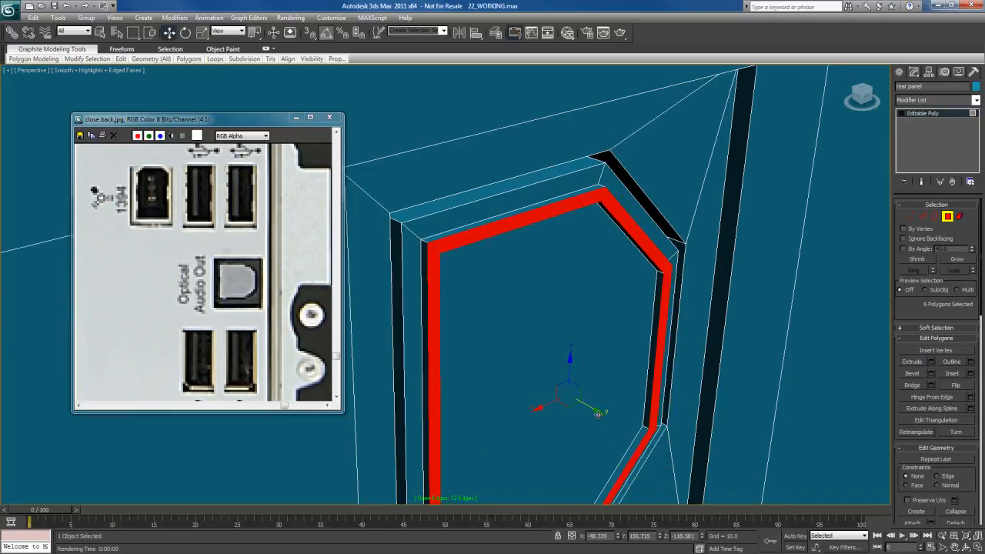
Step: Select the ring of six short edges across the inner groove's floor and collapse them to make the groove V-shaped
key(2)
middle_drag(569, 219, 558, 255)
key(q)
click(426, 289)
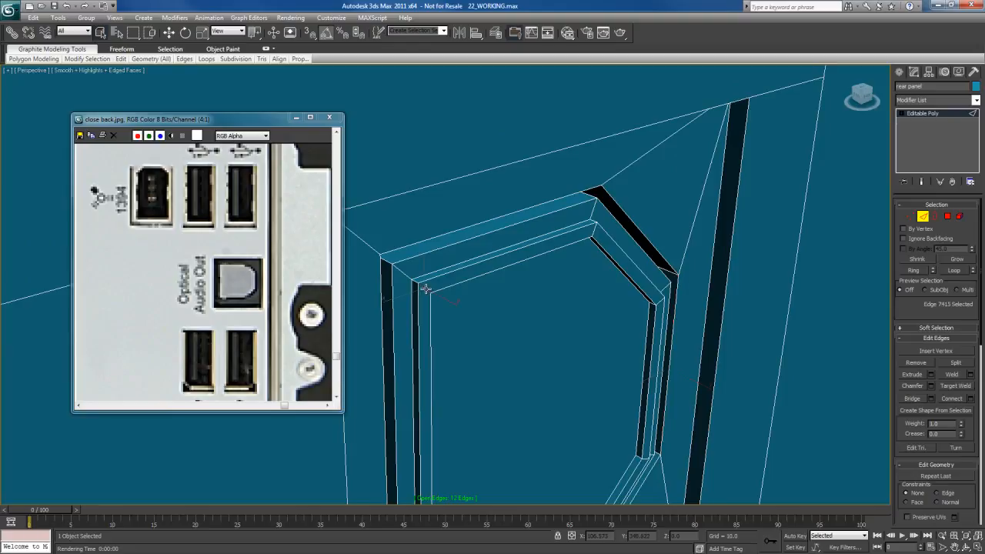
click(913, 270)
middle_drag(531, 304, 526, 237)
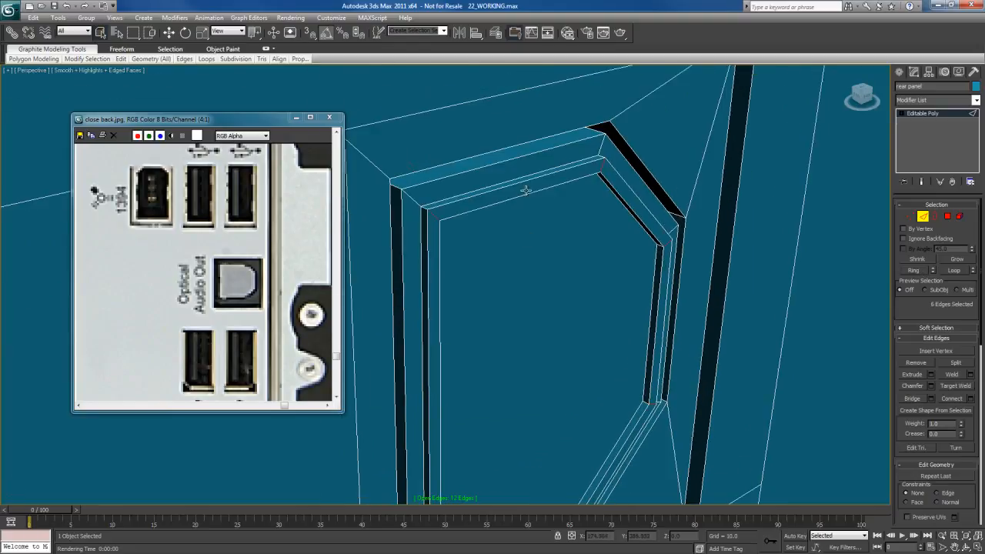
right_click(584, 235)
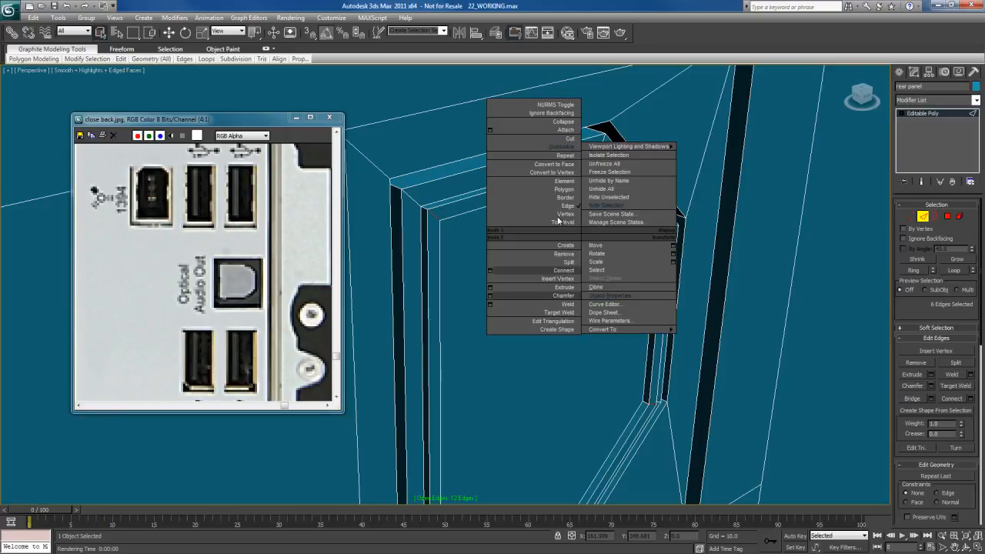
click(558, 121)
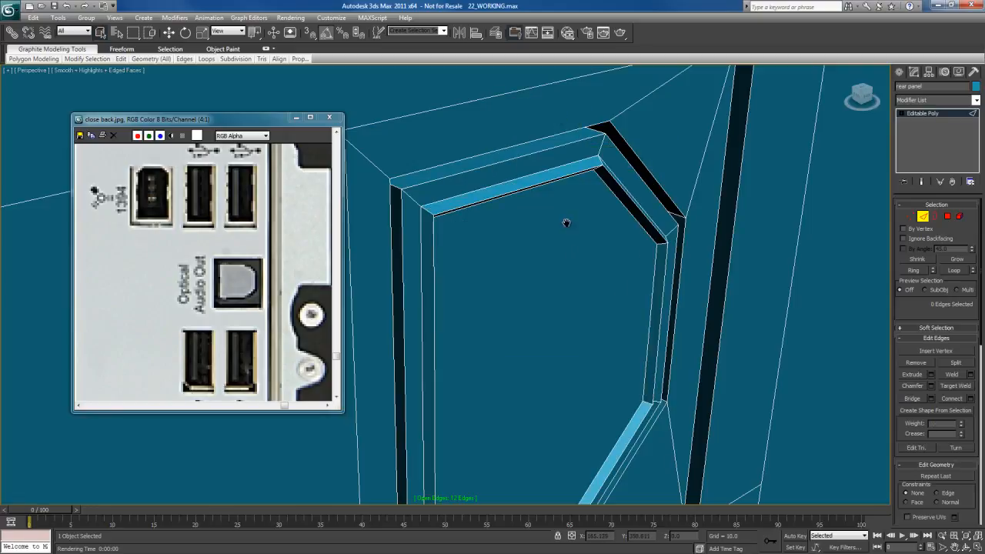
Step: Select the six-edge loop around the Optical Audio Out port's center face and chamfer it by 0.139
scroll(558, 277, up, 3)
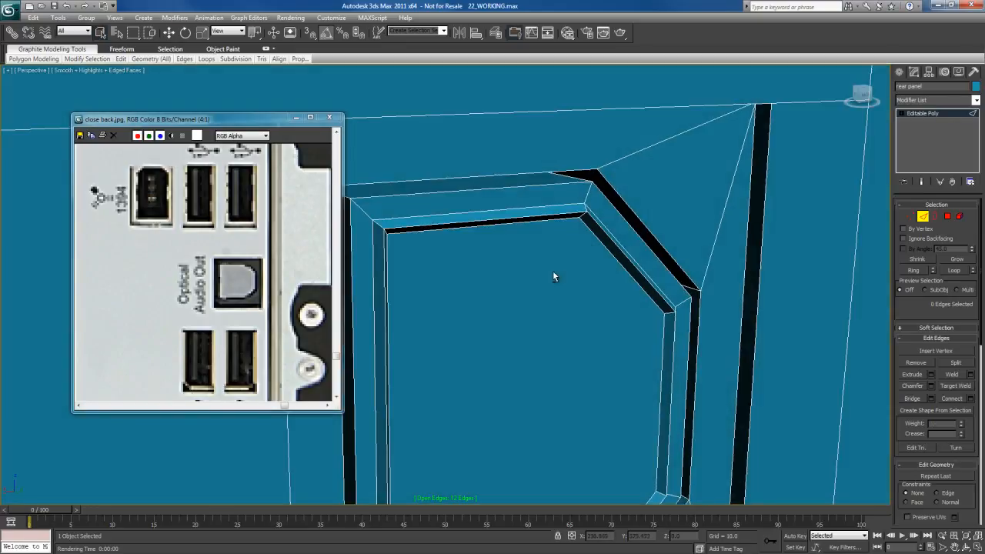
click(595, 221)
click(955, 271)
alt+middle_drag(535, 323, 534, 221)
right_click(529, 214)
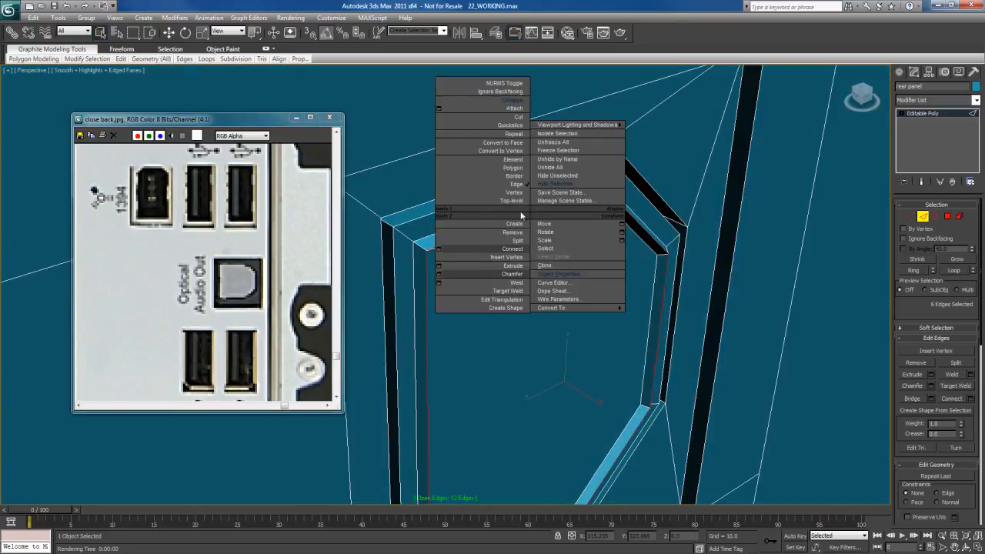
click(439, 279)
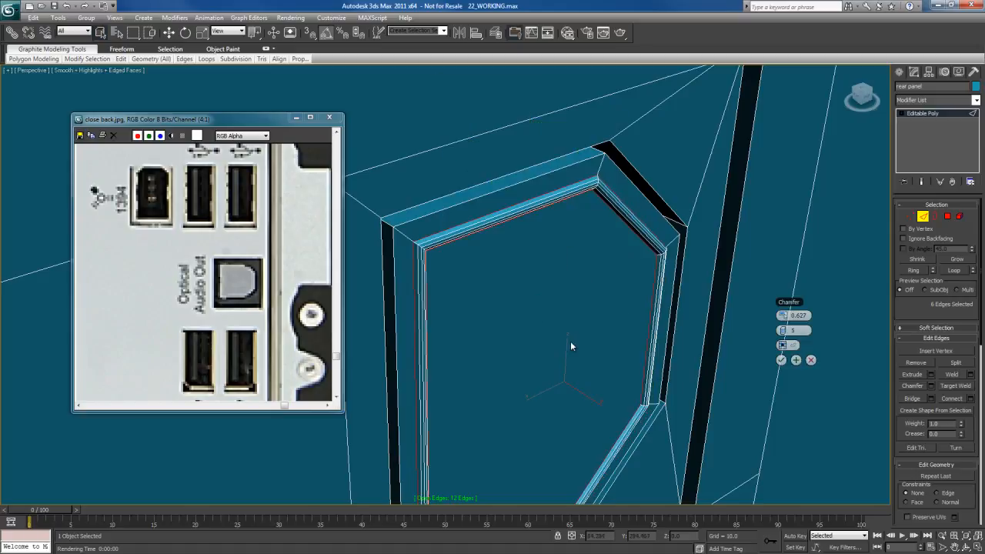
scroll(554, 327, up, 2)
right_click(782, 325)
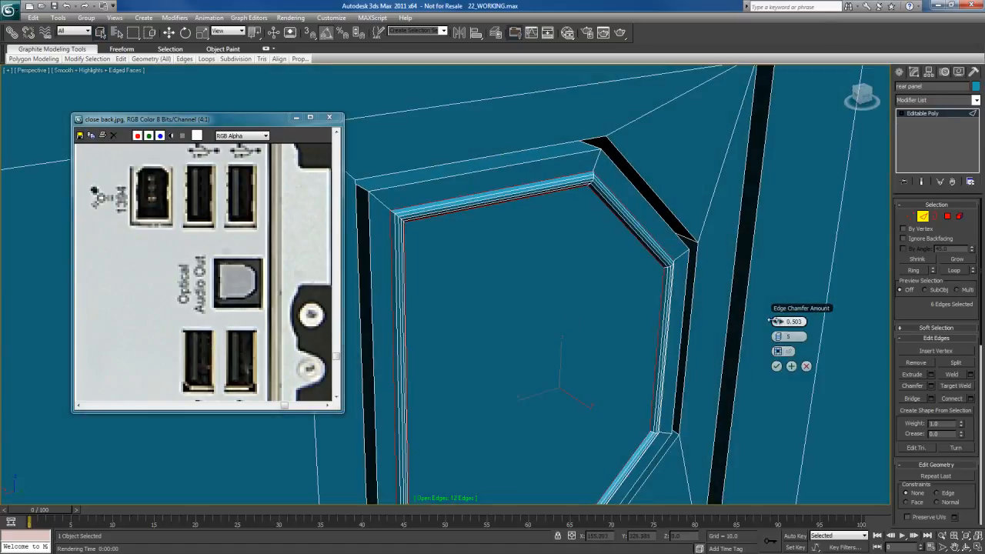
drag(728, 320, 755, 322)
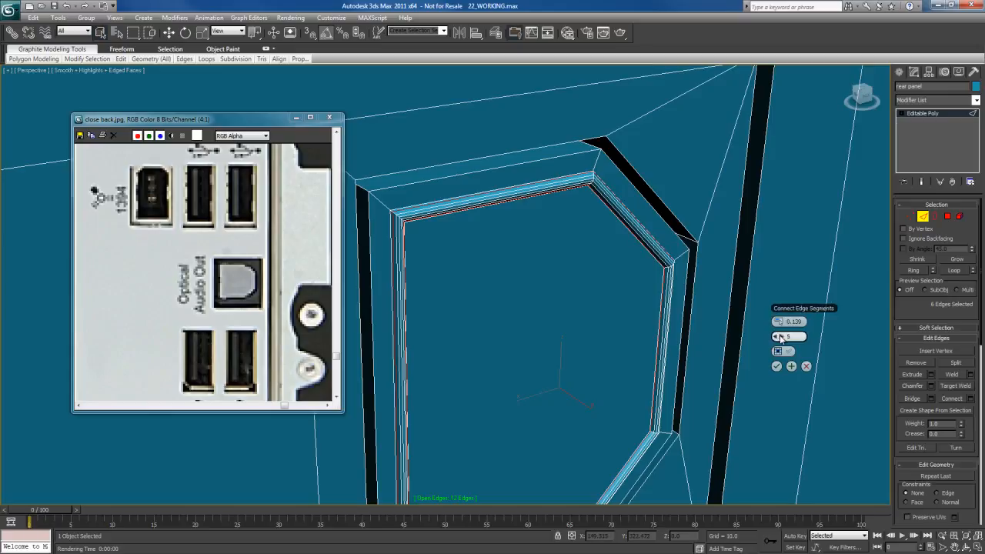
click(776, 366)
Step: Render the perspective view to check the chamfered Optical Audio Out port, and close the rendered image
alt+middle_drag(539, 339, 622, 324)
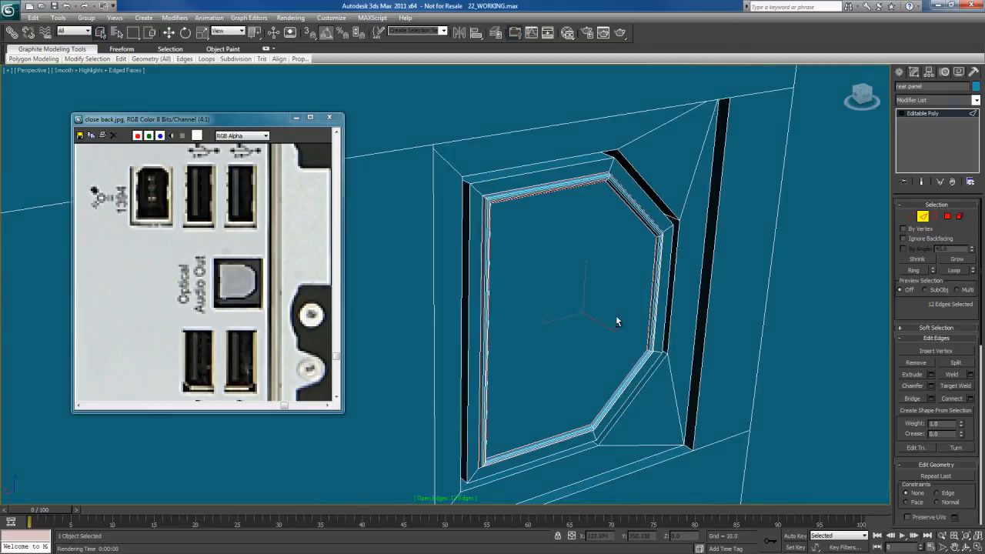
scroll(619, 322, down, 5)
key(shift+q)
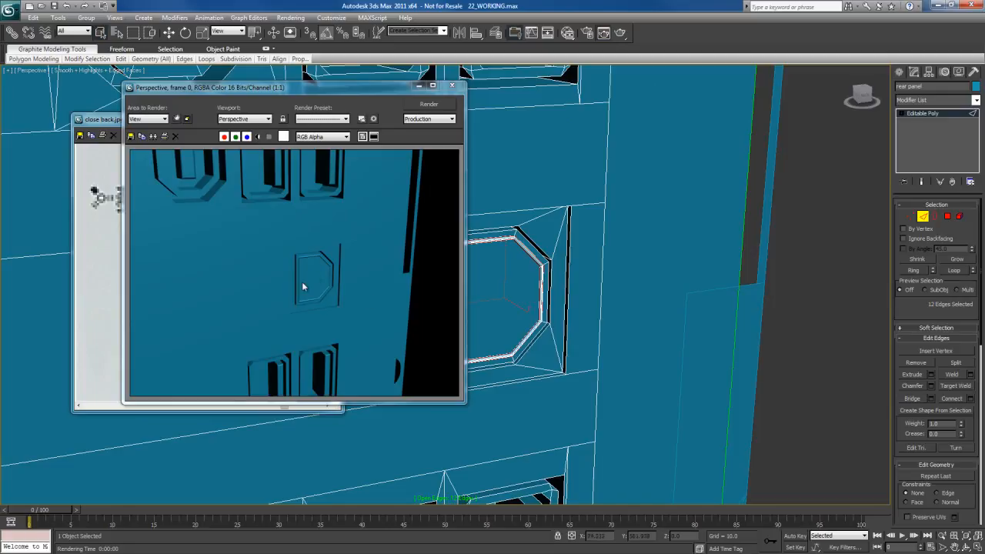
click(453, 87)
Step: Leave edge editing on the rear panel and examine the full column of ports
middle_drag(511, 269, 563, 292)
middle_drag(552, 336, 585, 310)
scroll(585, 310, down, 3)
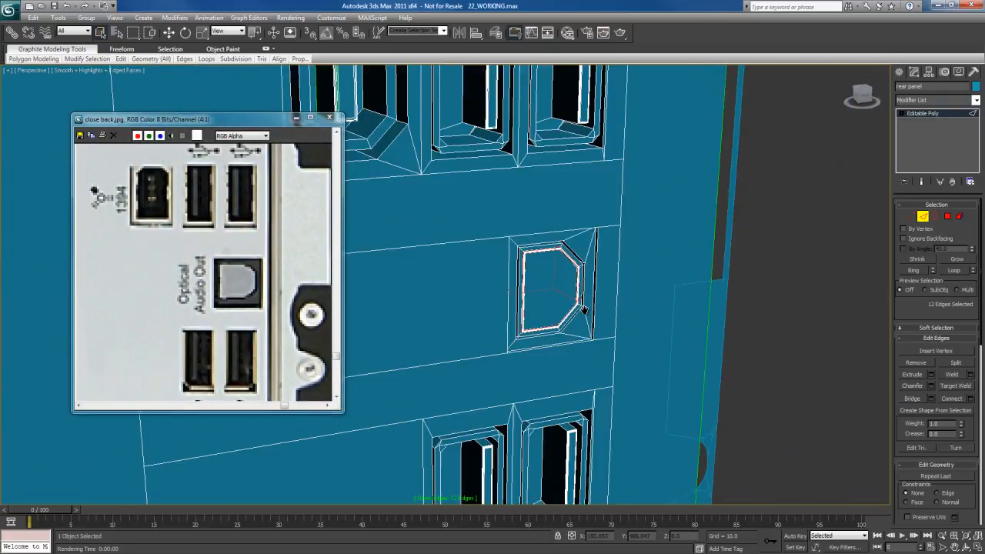
key(2)
scroll(562, 308, down, 8)
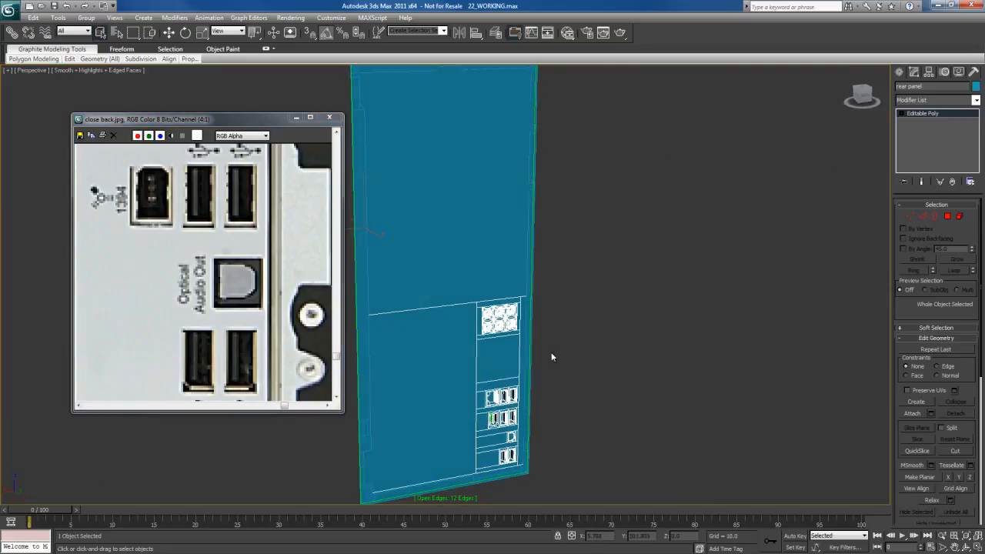
scroll(543, 315, up, 5)
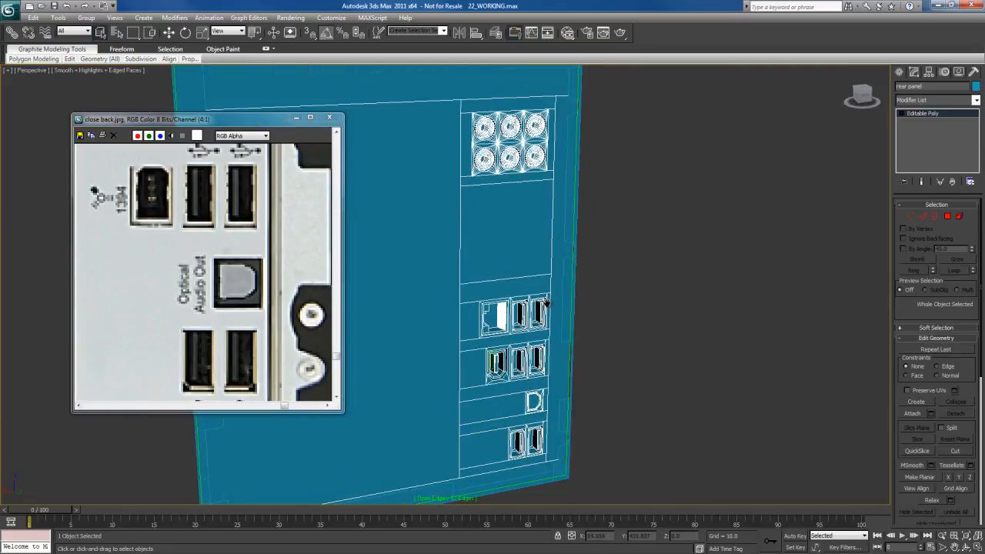